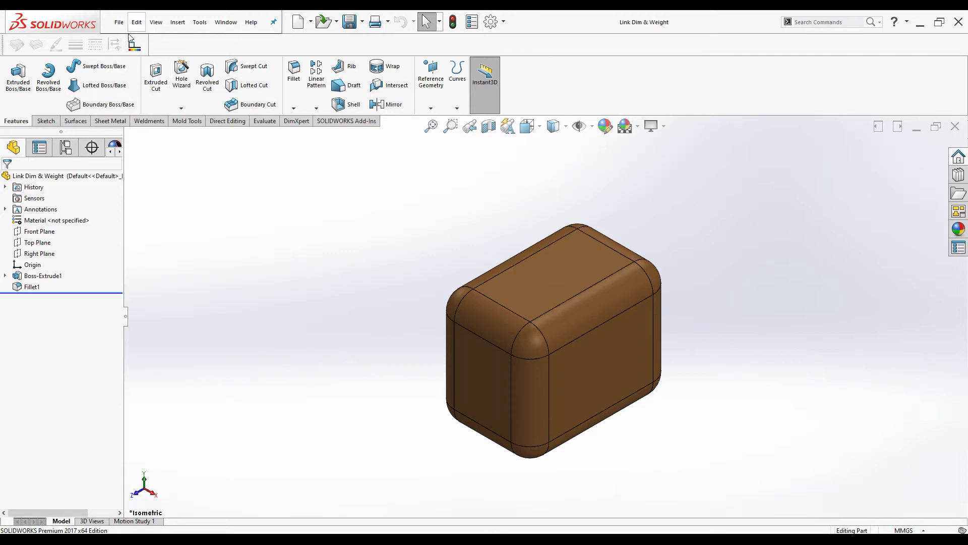
# Open the part's file properties and close them without changes, twice
pyautogui.click(118, 23)
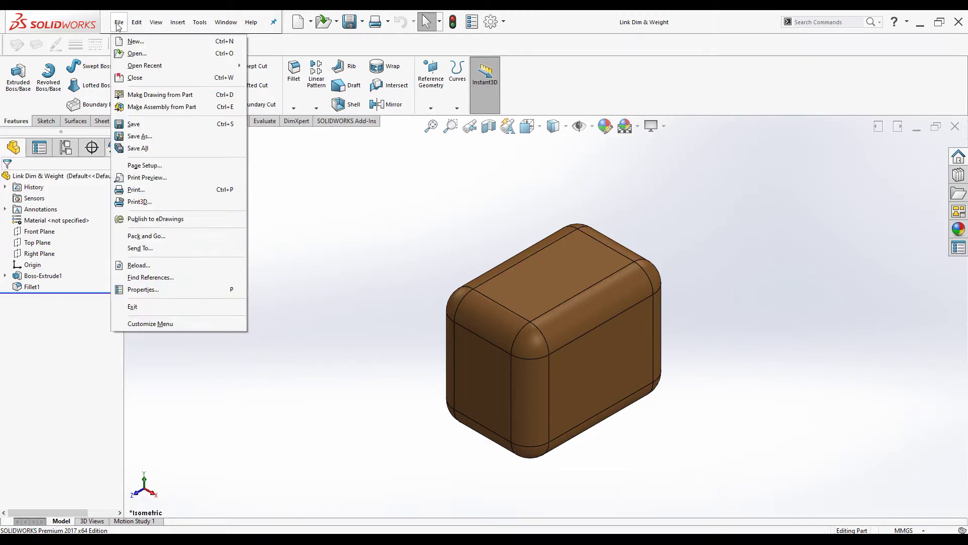
pyautogui.click(152, 290)
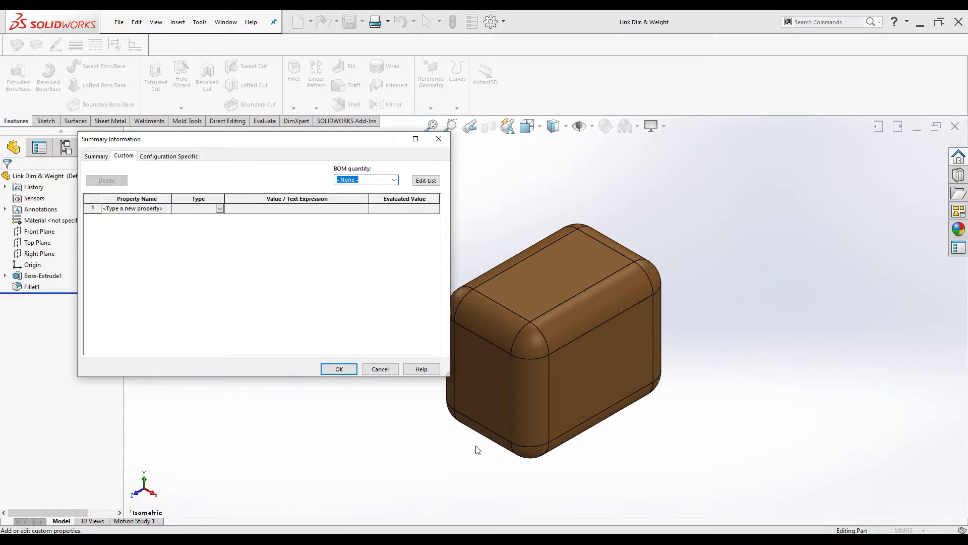
pyautogui.click(377, 370)
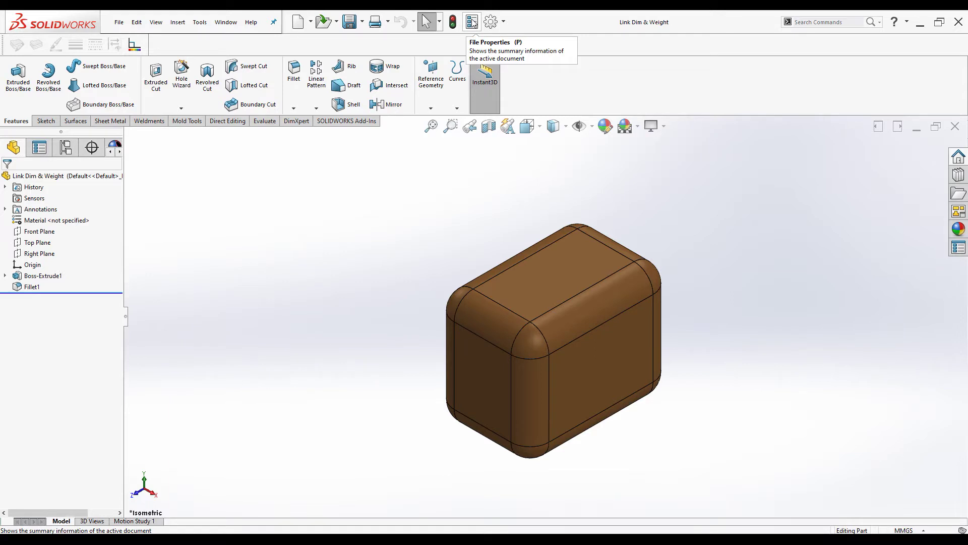
pyautogui.click(472, 23)
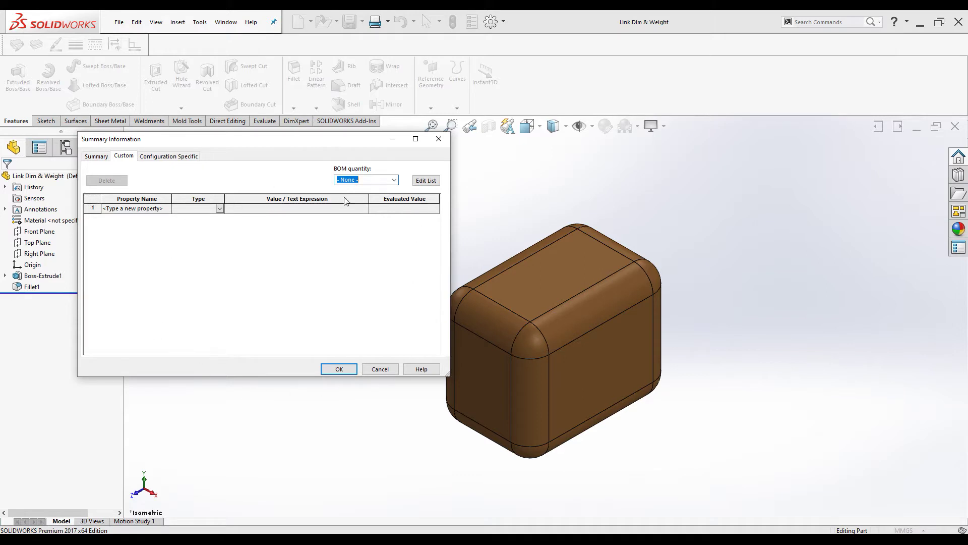
pyautogui.click(374, 371)
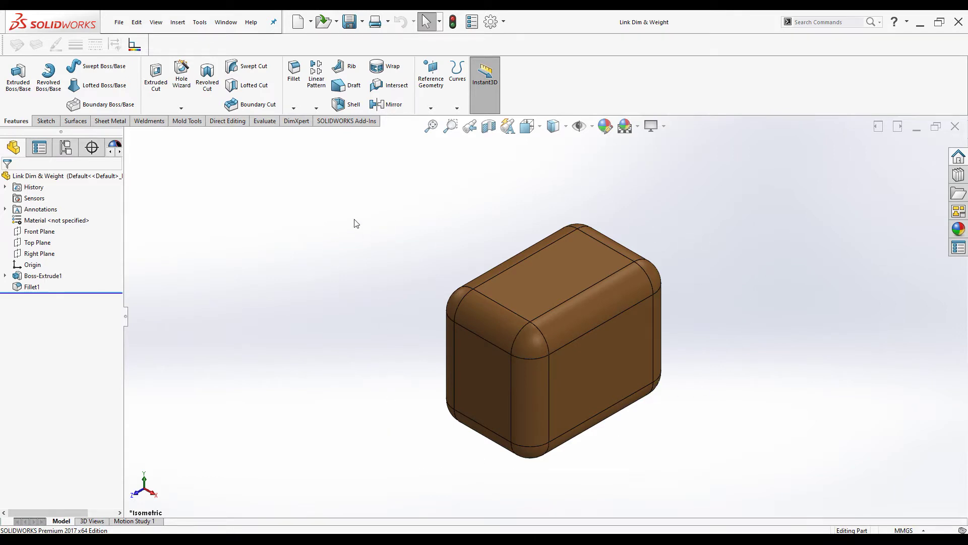
# Show Feature Dimensions from Annotations and orbit the part to reveal the 75 and 50 dimensions
pyautogui.rightClick(36, 212)
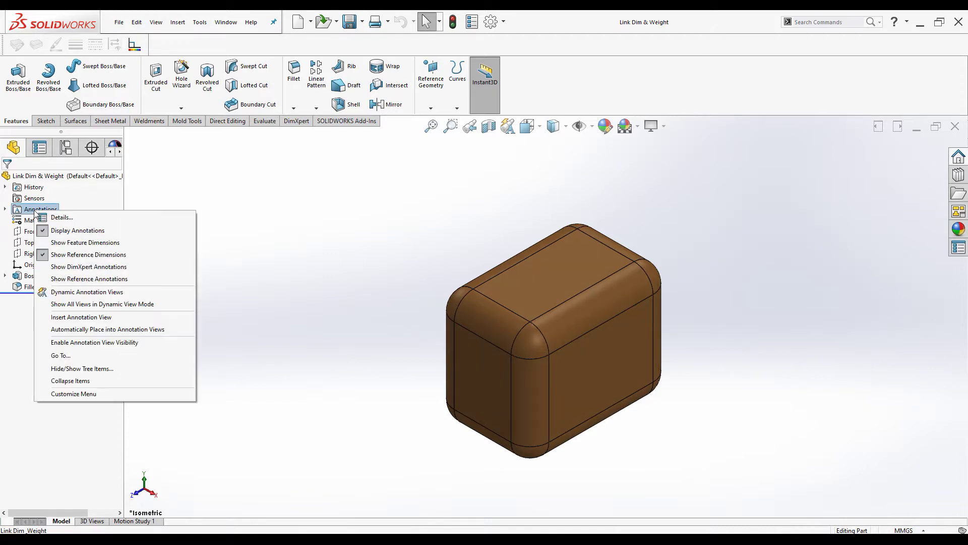
pyautogui.click(74, 243)
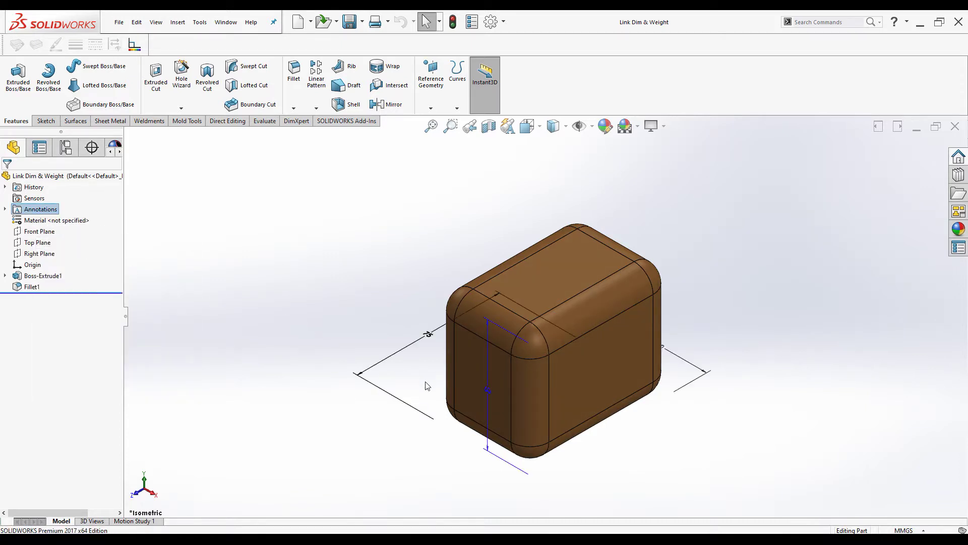
pyautogui.scroll(2, 437, 386)
pyautogui.moveTo(437, 386); pyautogui.dragTo(465, 343, button='middle')
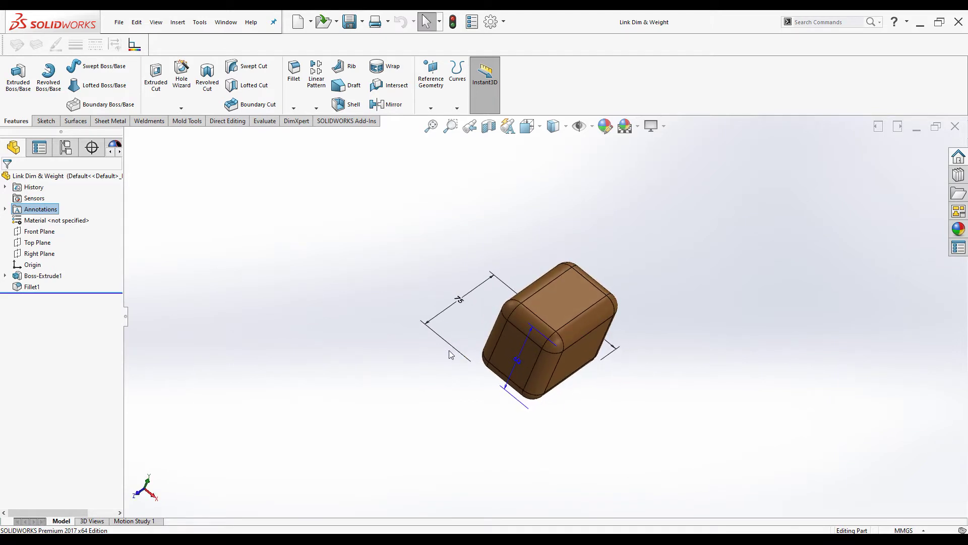
pyautogui.scroll(-1, 449, 353)
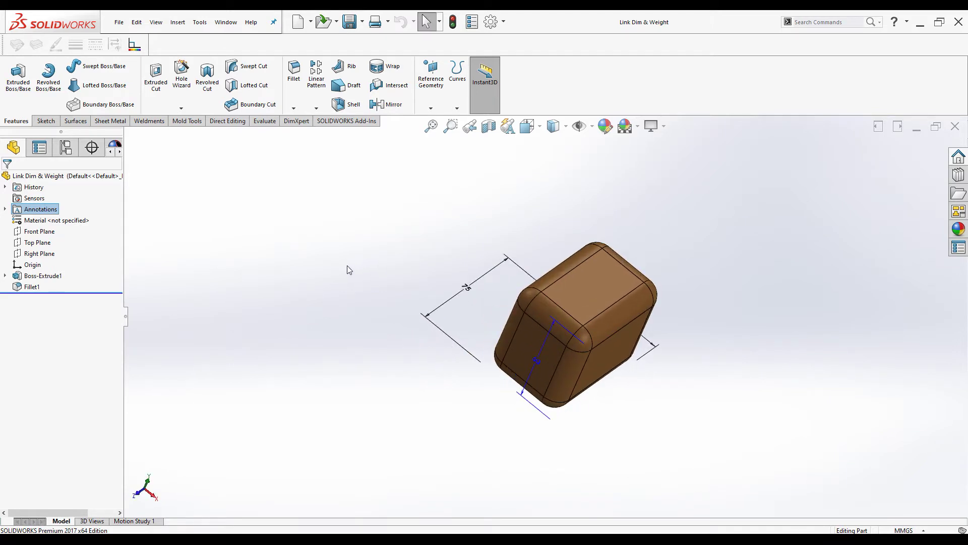
# Apply Alloy Steel through Edit Material, then return the model to Isometric view
pyautogui.rightClick(70, 223)
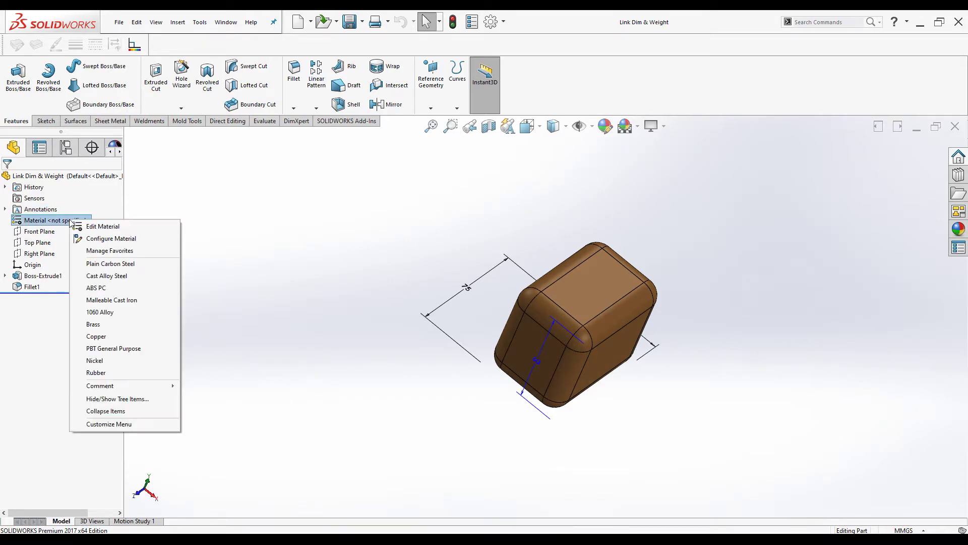
pyautogui.click(99, 227)
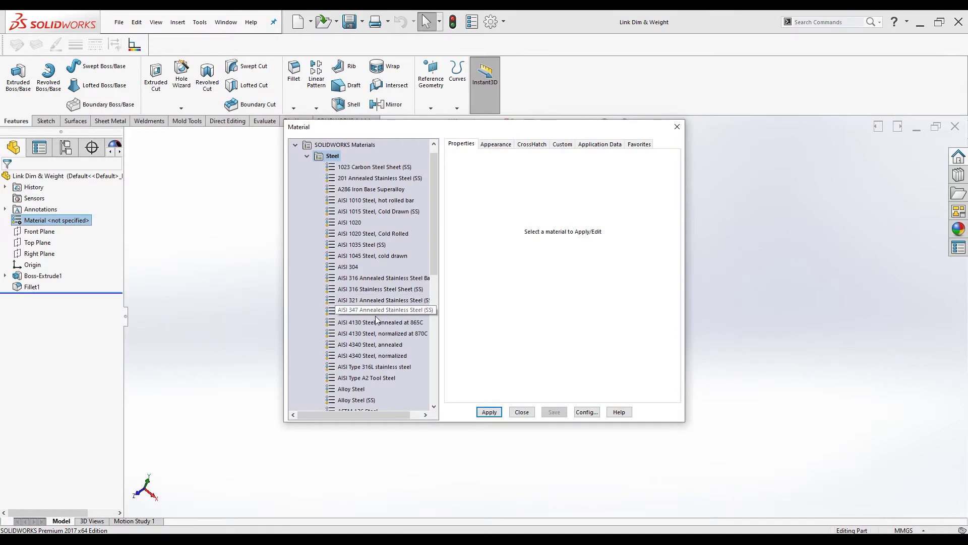
pyautogui.scroll(-1, 375, 317)
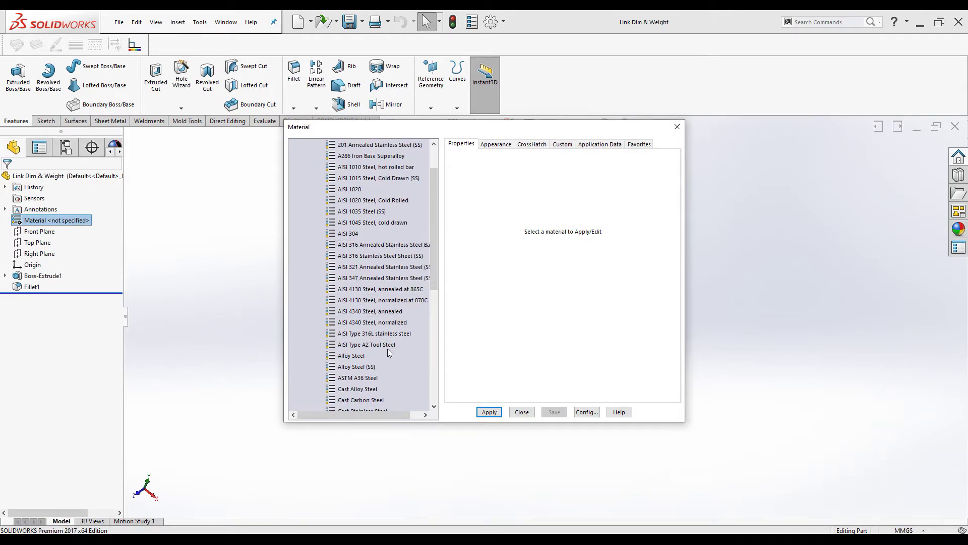
pyautogui.click(353, 356)
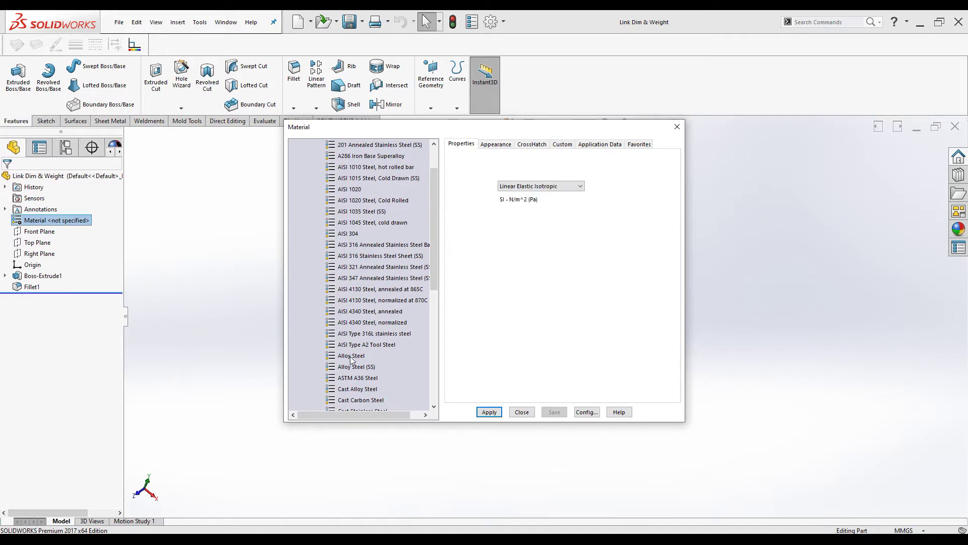
pyautogui.click(487, 412)
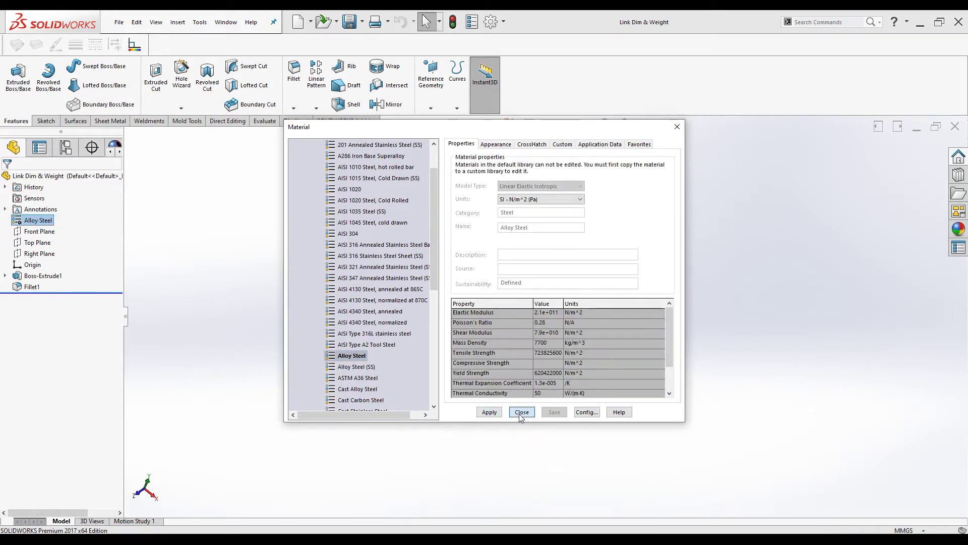
pyautogui.click(522, 412)
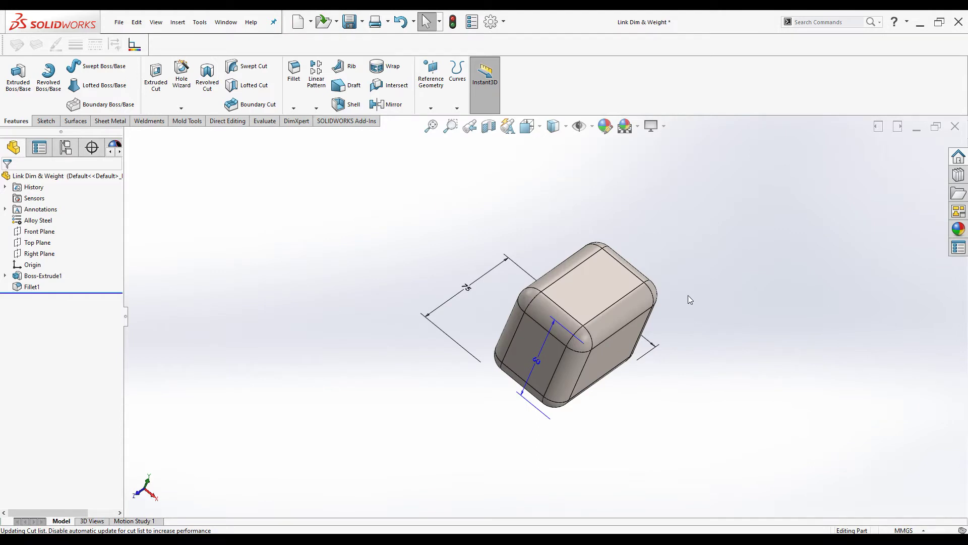
pyautogui.hotkey('ctrl', '7')
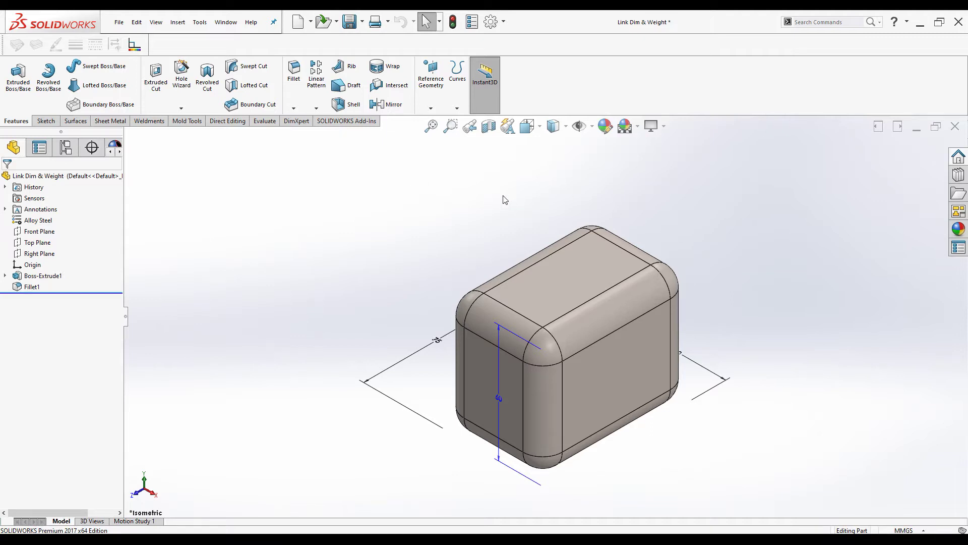
# In File Properties' Custom tab, add a property named Length with type Text
pyautogui.click(473, 23)
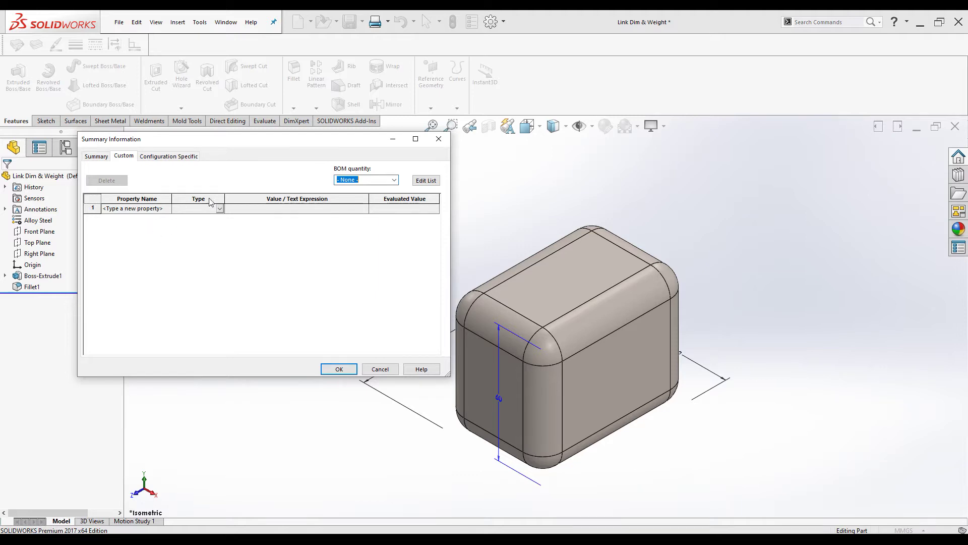
pyautogui.click(115, 208)
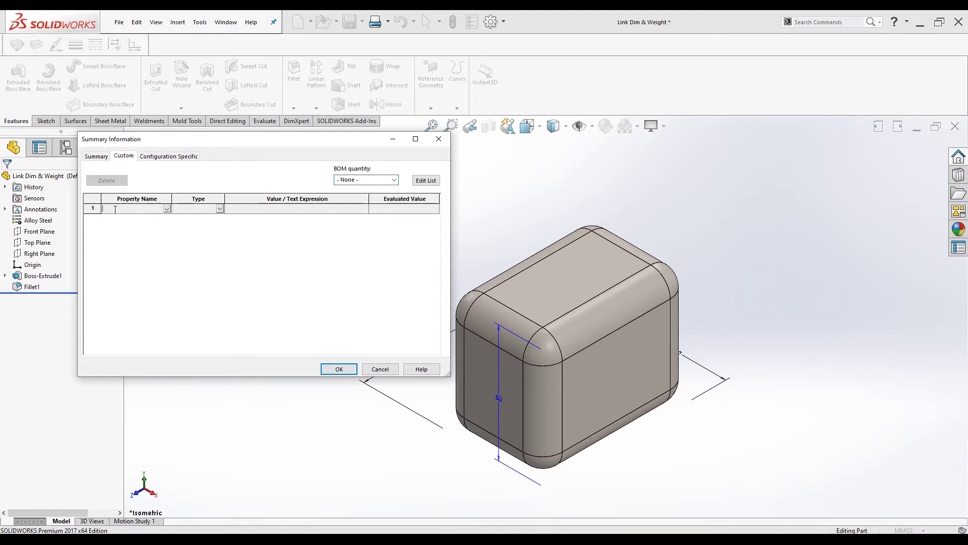
pyautogui.click(166, 210)
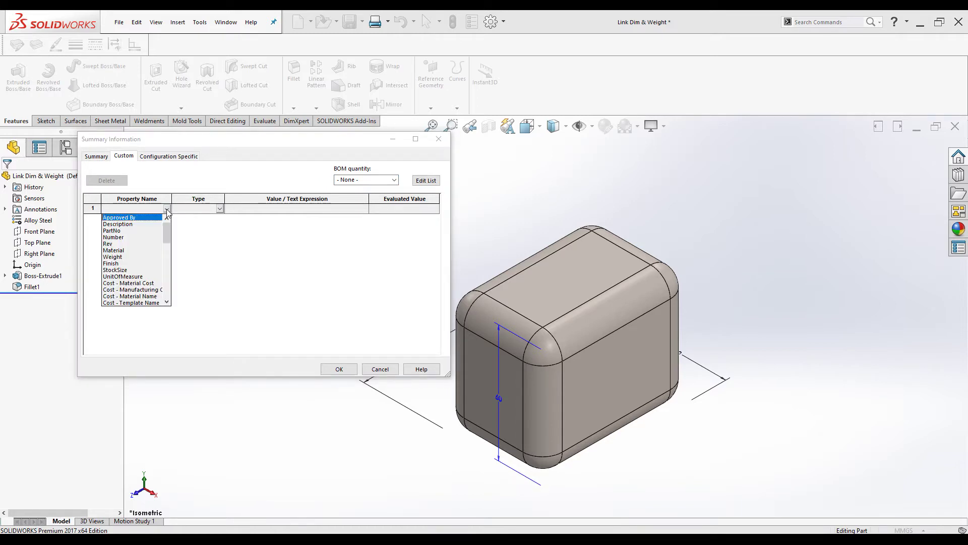
pyautogui.click(167, 210)
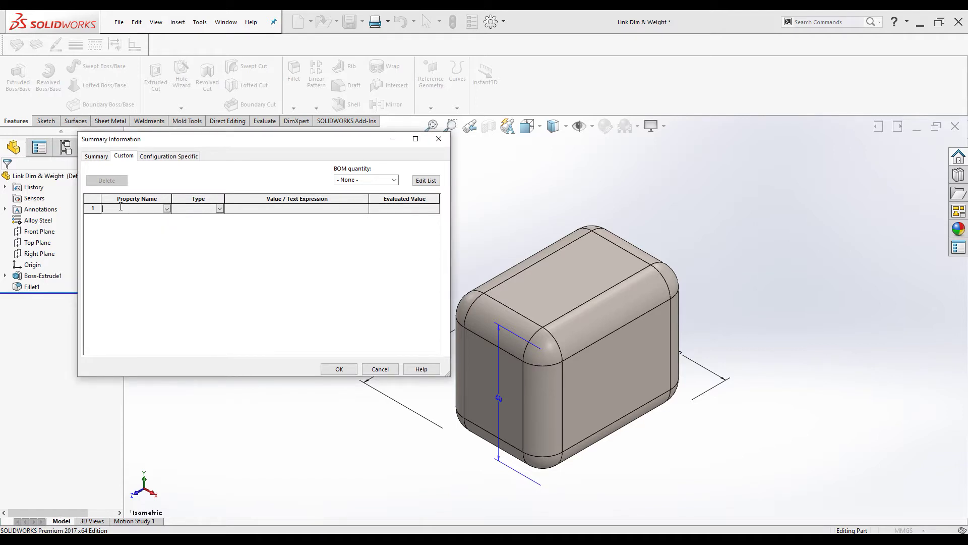
pyautogui.write('Lenght')
pyautogui.press('BackSpace')
pyautogui.press('BackSpace')
pyautogui.click(220, 208)
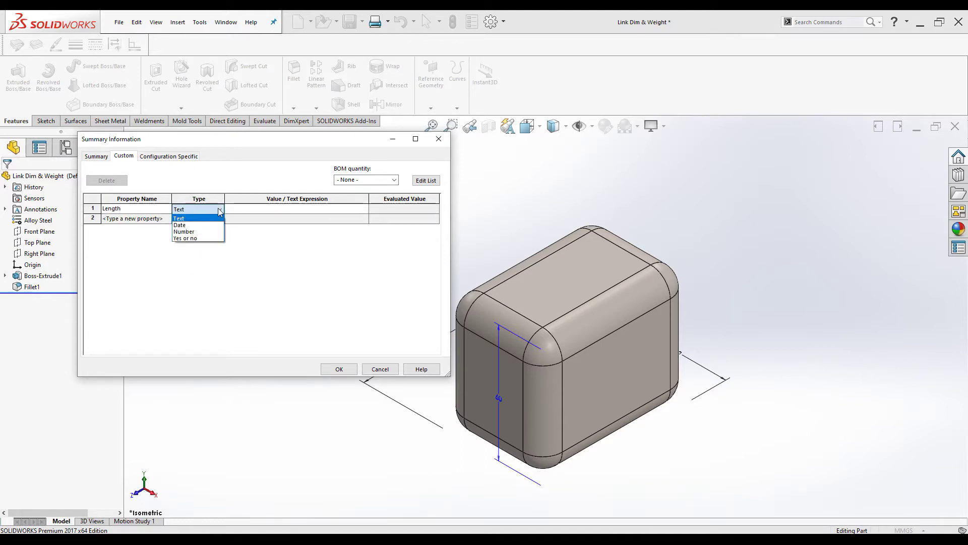
pyautogui.click(193, 220)
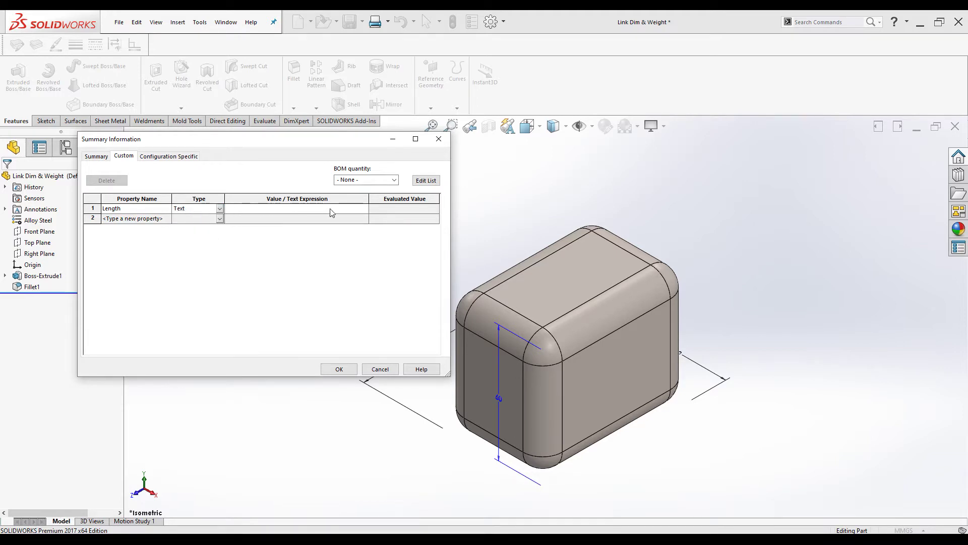
# Enter a temporary value of 100 for the Length property
pyautogui.click(363, 208)
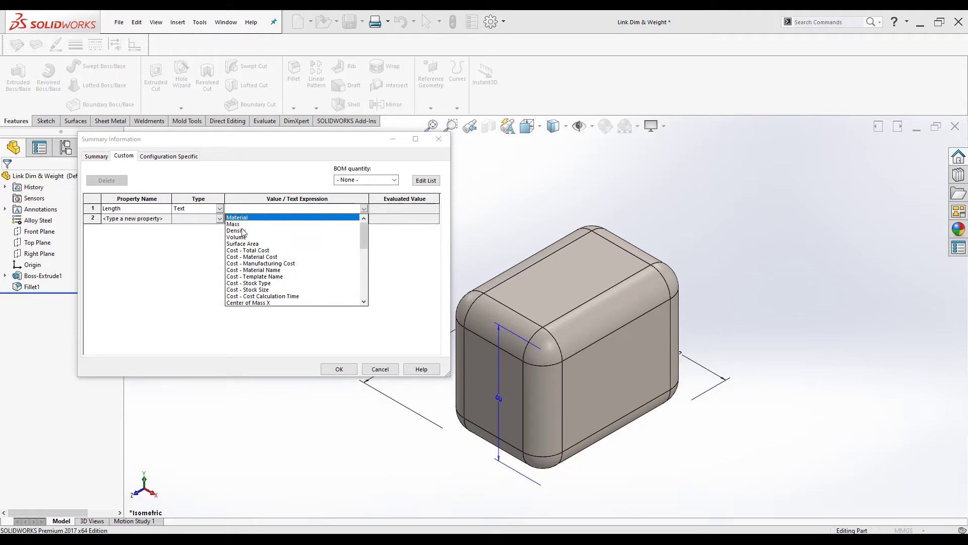
pyautogui.click(200, 250)
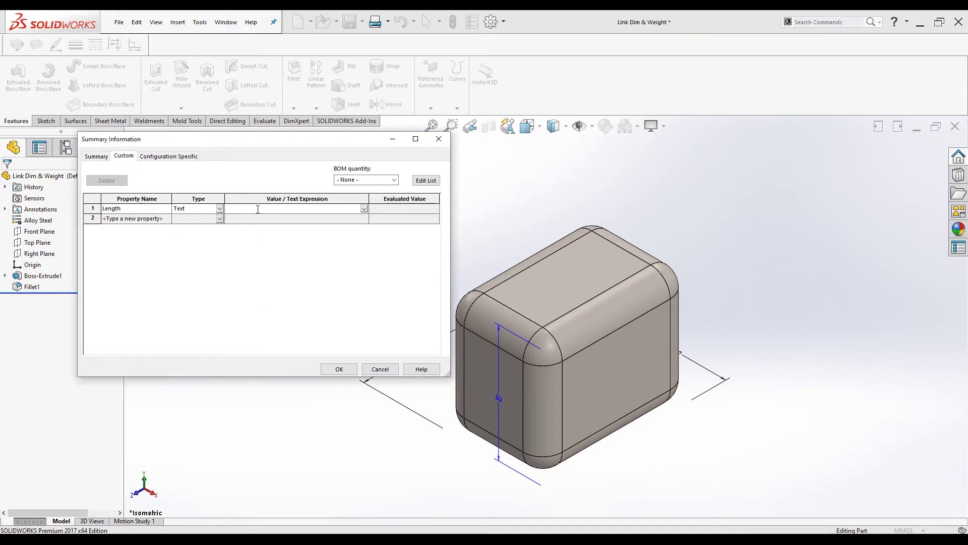
pyautogui.click(363, 209)
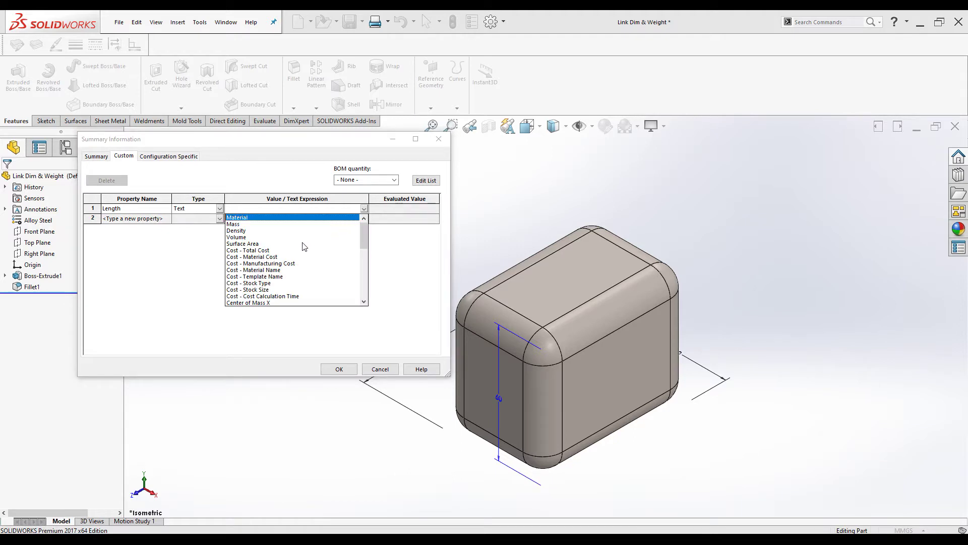
pyautogui.click(201, 254)
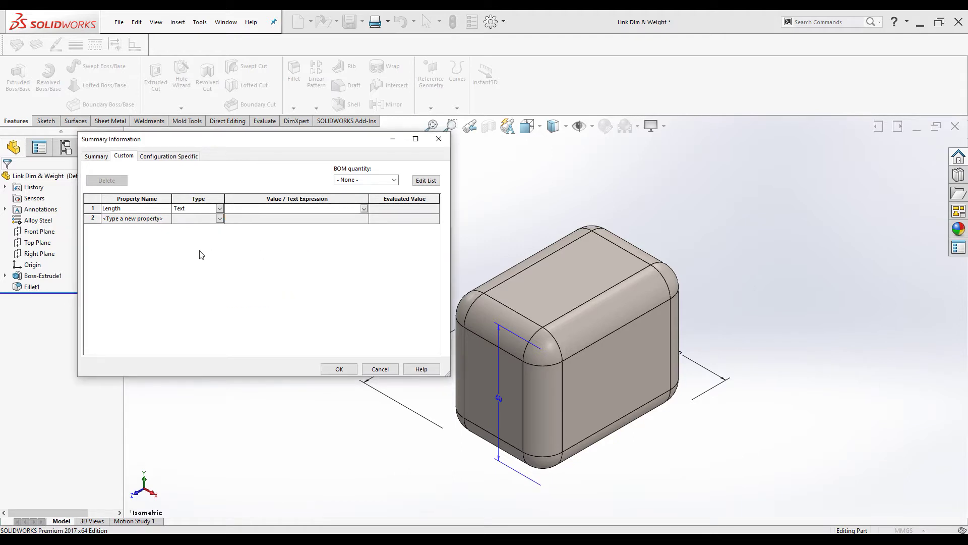
pyautogui.click(229, 208)
pyautogui.write('100')
pyautogui.press('Return')
# Link Length's value to the 75 dimension (D1@Sketch1) so it evaluates to 75
pyautogui.scroll(1, 571, 434)
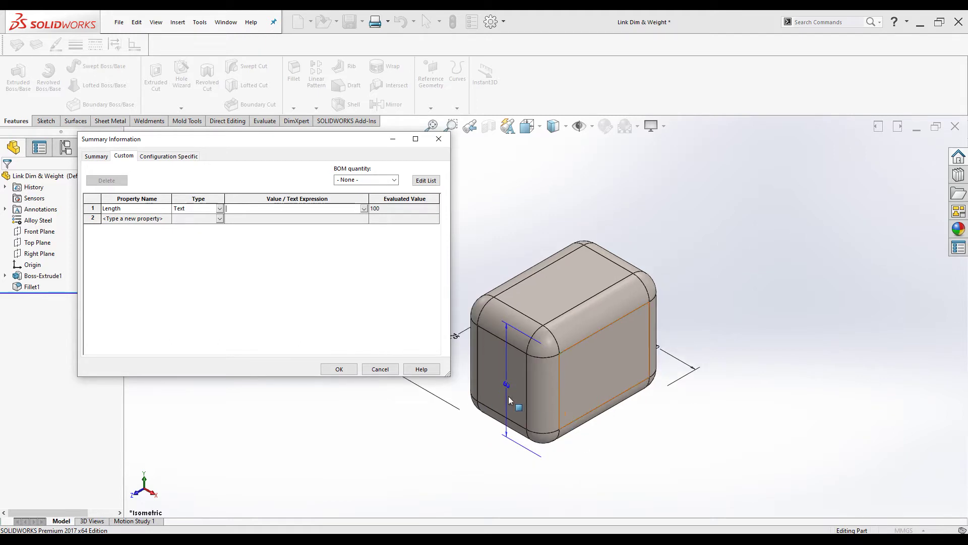
pyautogui.scroll(-2, 486, 340)
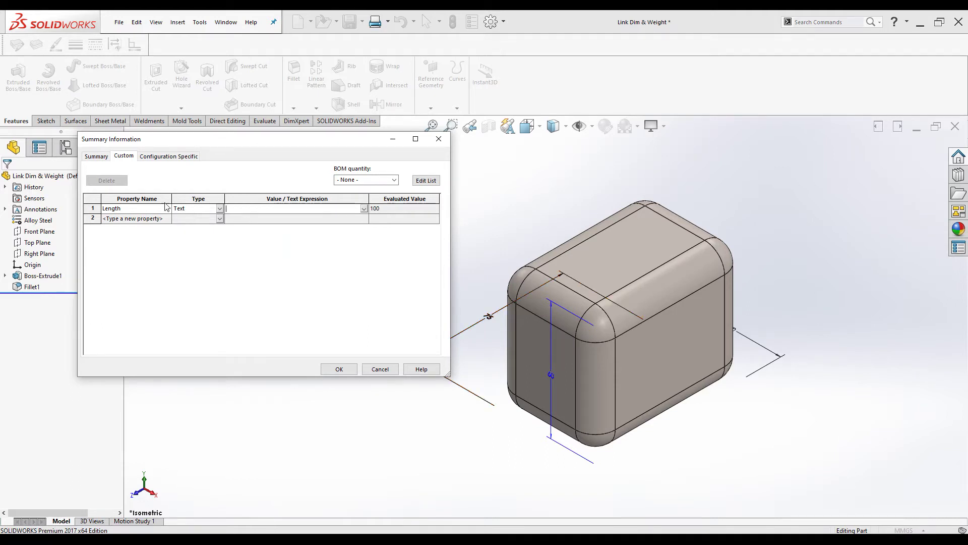
pyautogui.click(487, 318)
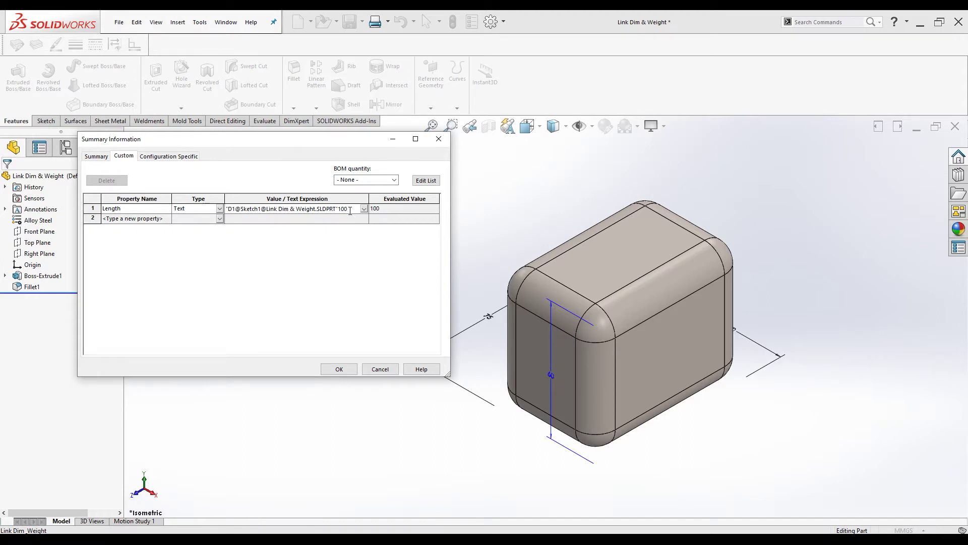
pyautogui.press('BackSpace')
pyautogui.press('BackSpace')
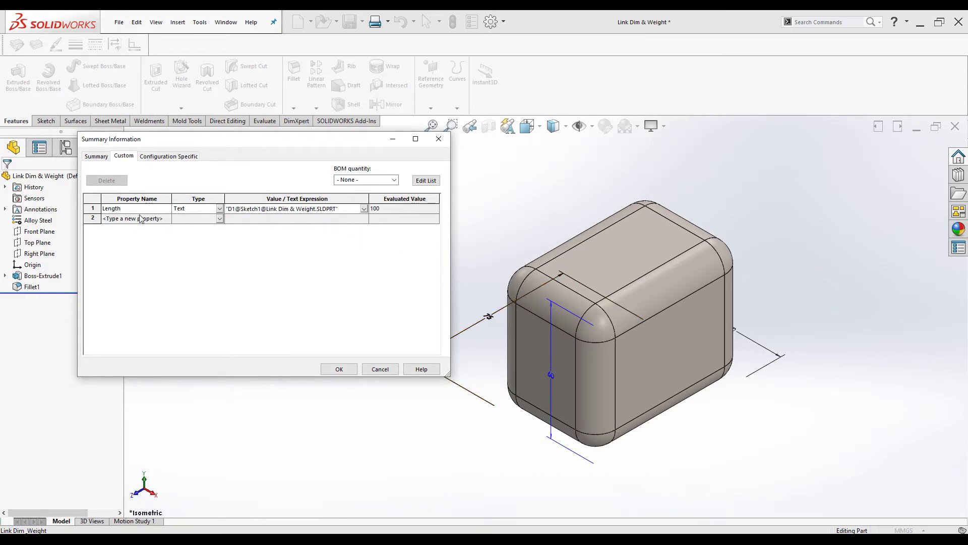
pyautogui.press('Return')
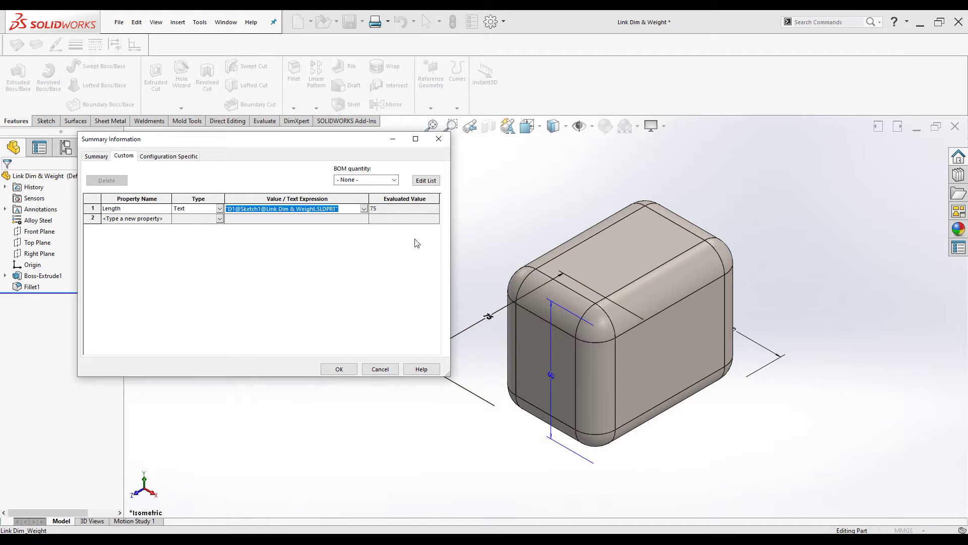
# Add a Width property of type Text linked to the 50 dimension (D2@Sketch1)
pyautogui.click(118, 220)
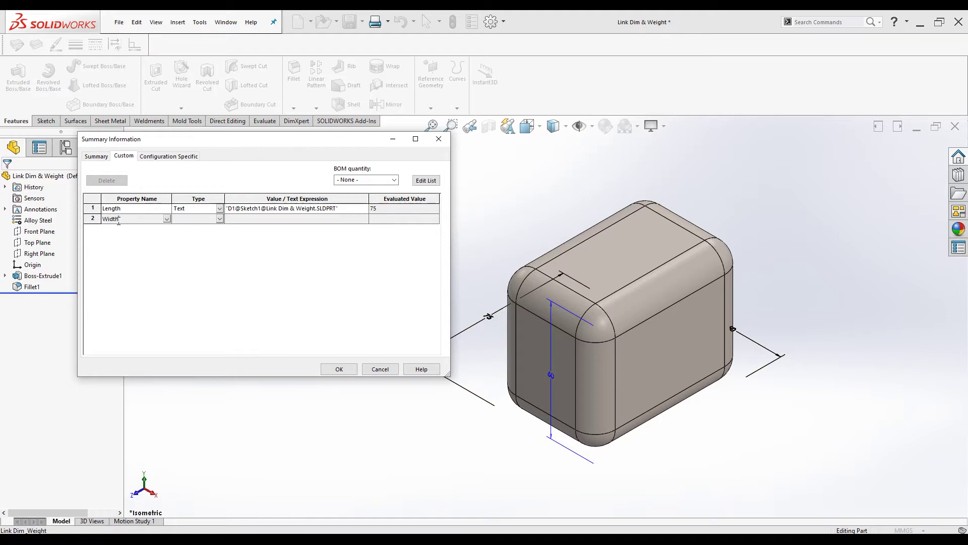
pyautogui.click(219, 218)
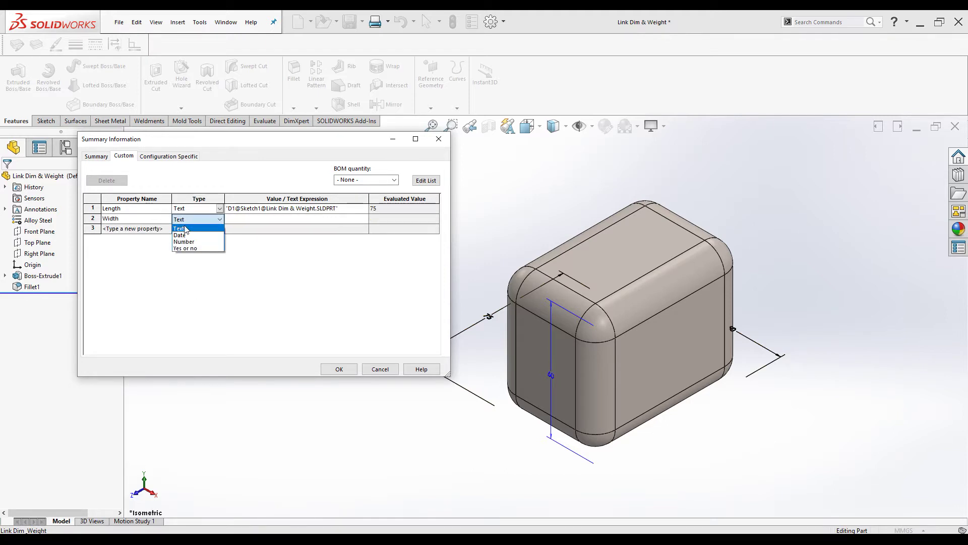
pyautogui.click(184, 229)
pyautogui.click(239, 220)
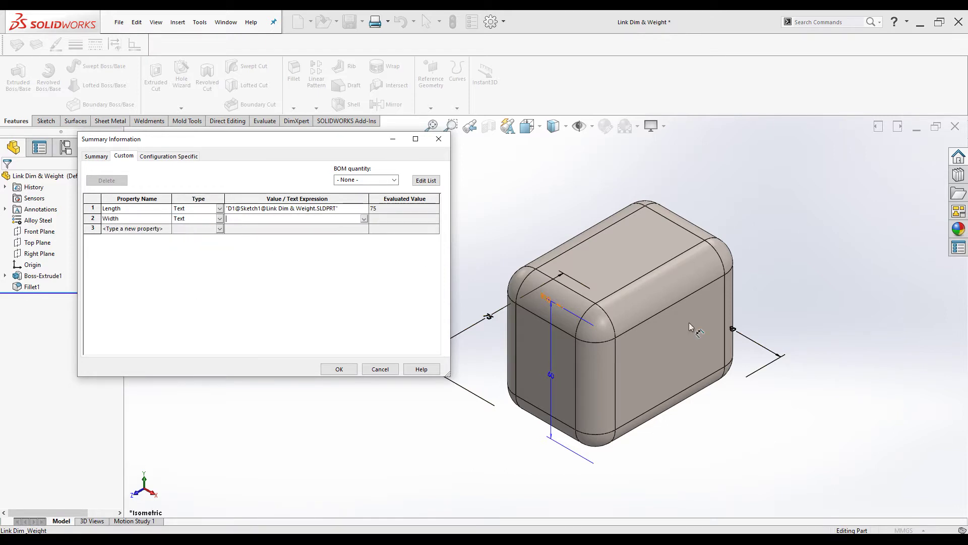
pyautogui.click(760, 347)
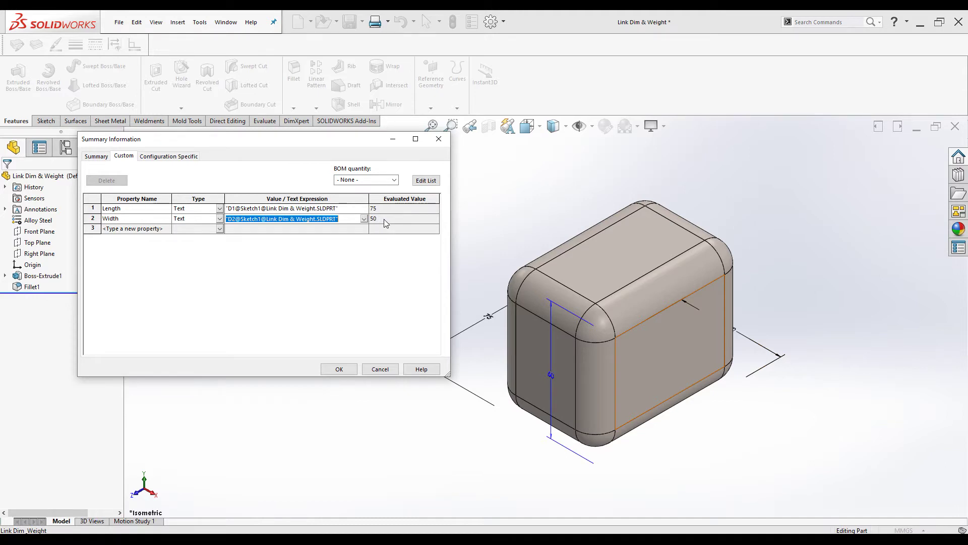
# Add a Height property of type Text linked to the 60 extrude depth (D1@Boss-Extrude1)
pyautogui.click(135, 228)
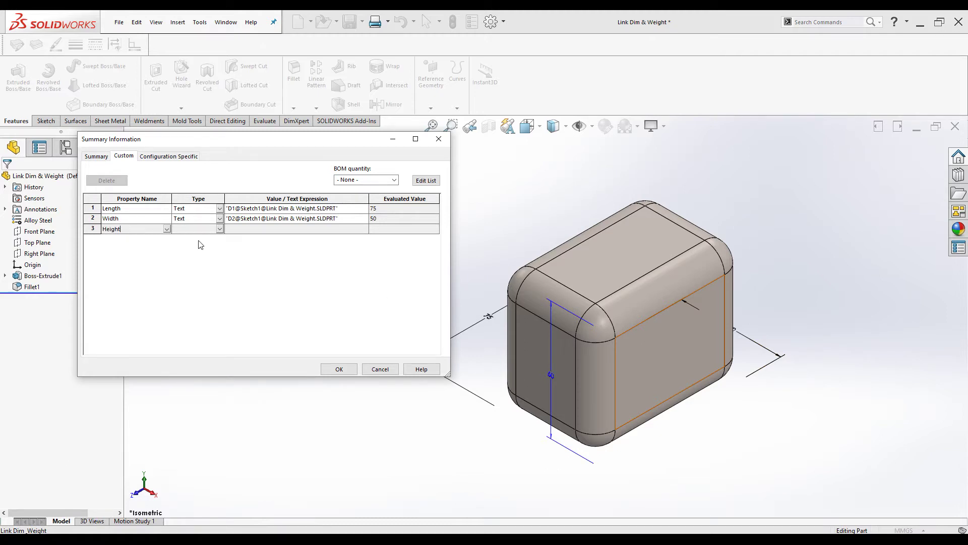
pyautogui.click(220, 229)
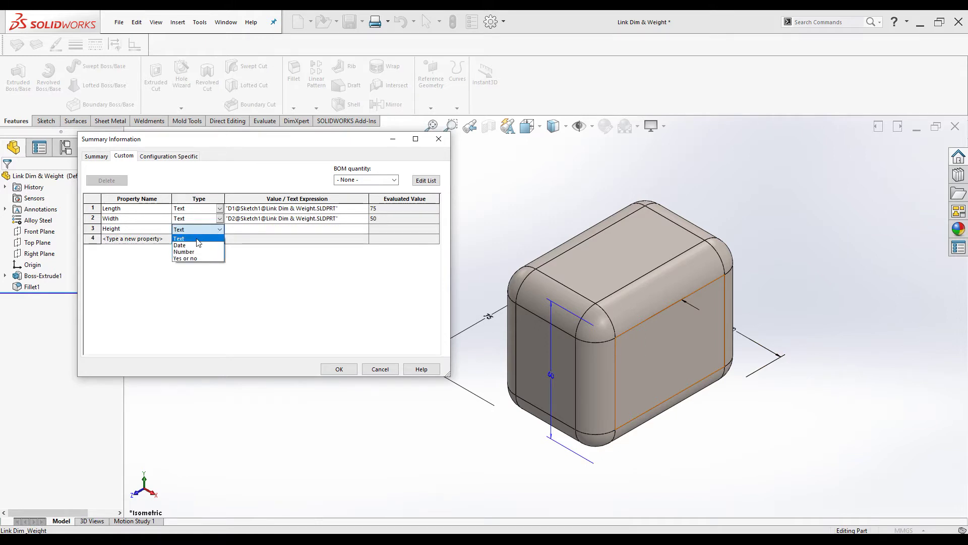
pyautogui.click(198, 241)
pyautogui.click(238, 229)
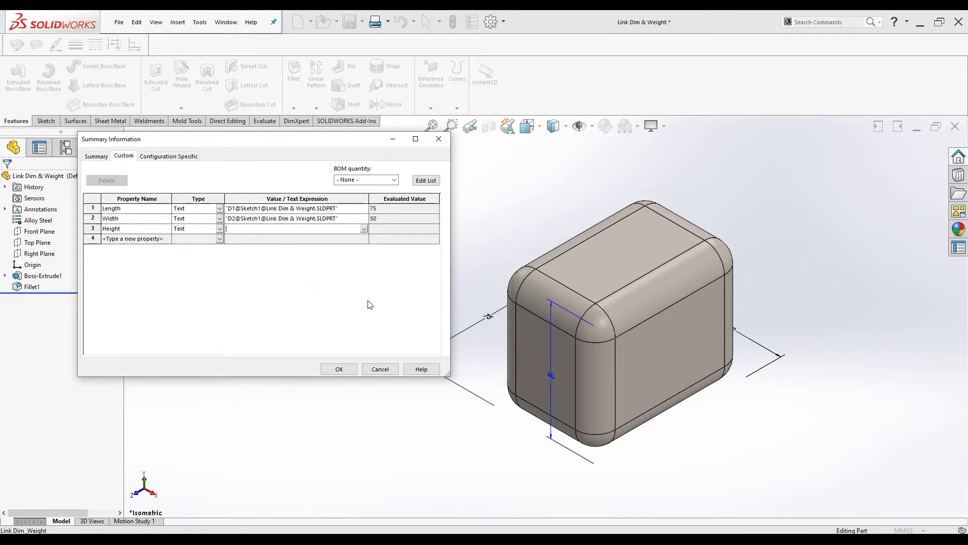
pyautogui.click(551, 385)
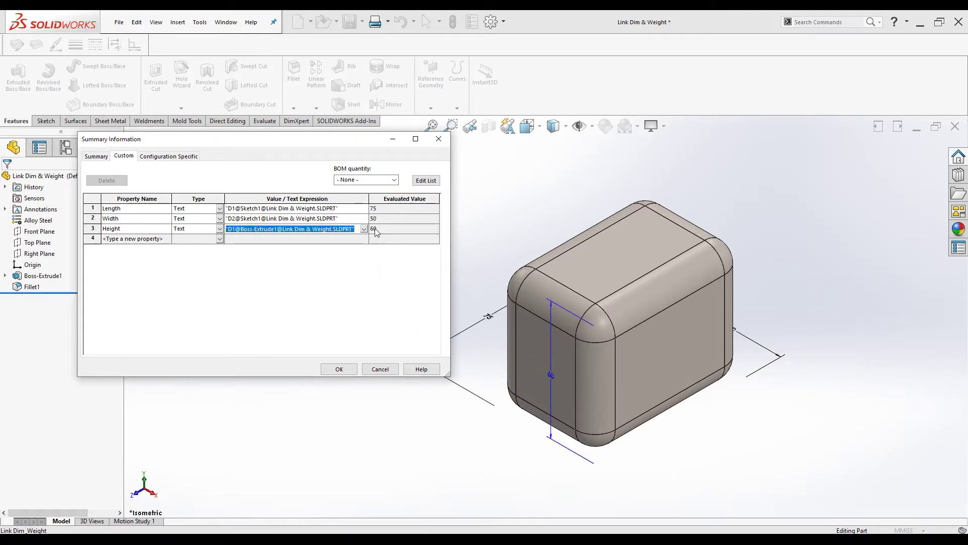
pyautogui.click(125, 239)
pyautogui.click(167, 241)
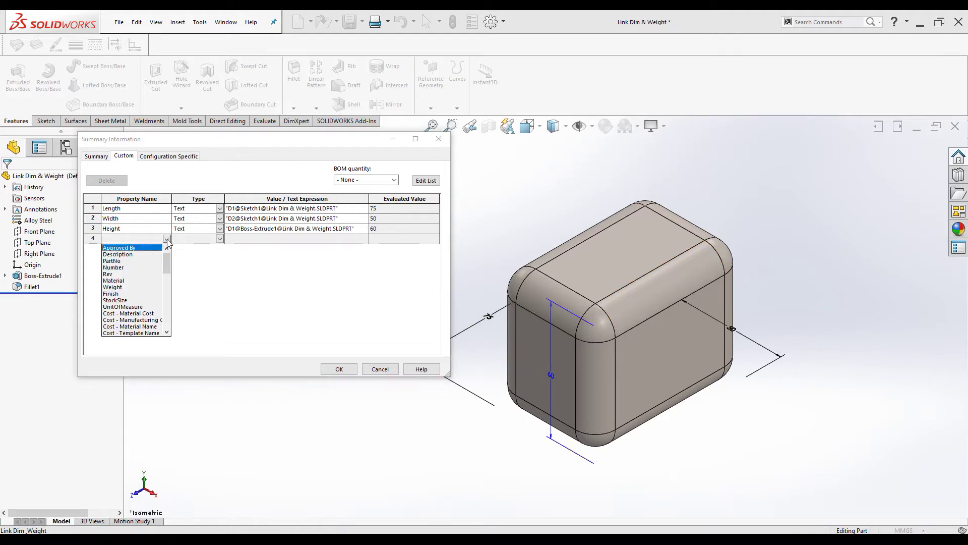
# Add a Material property whose value links to SW-Material, reading Alloy Steel
pyautogui.click(119, 281)
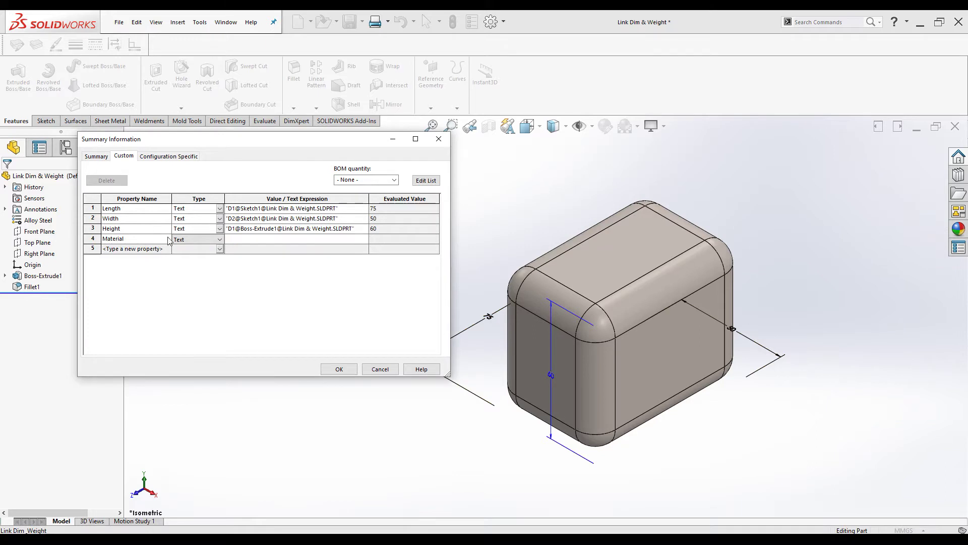
pyautogui.click(257, 240)
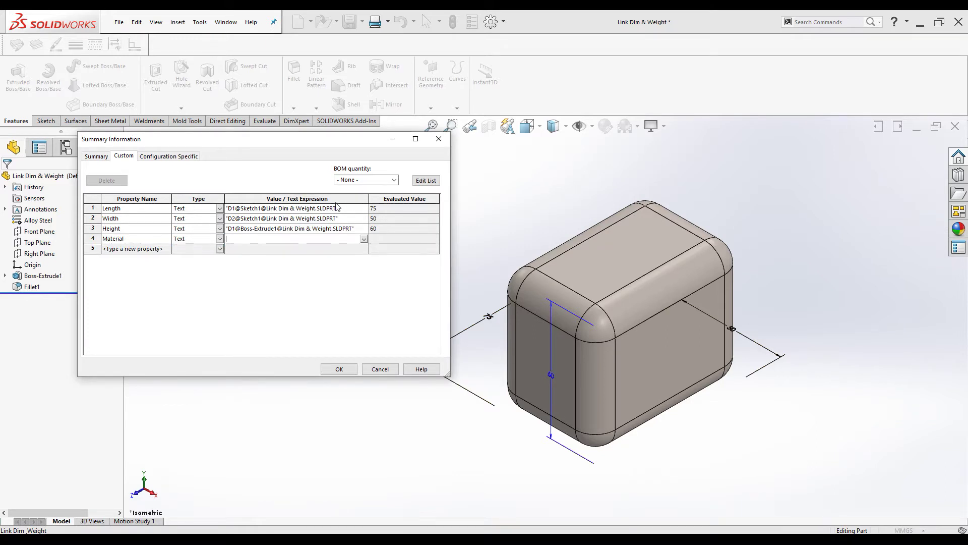
pyautogui.click(365, 239)
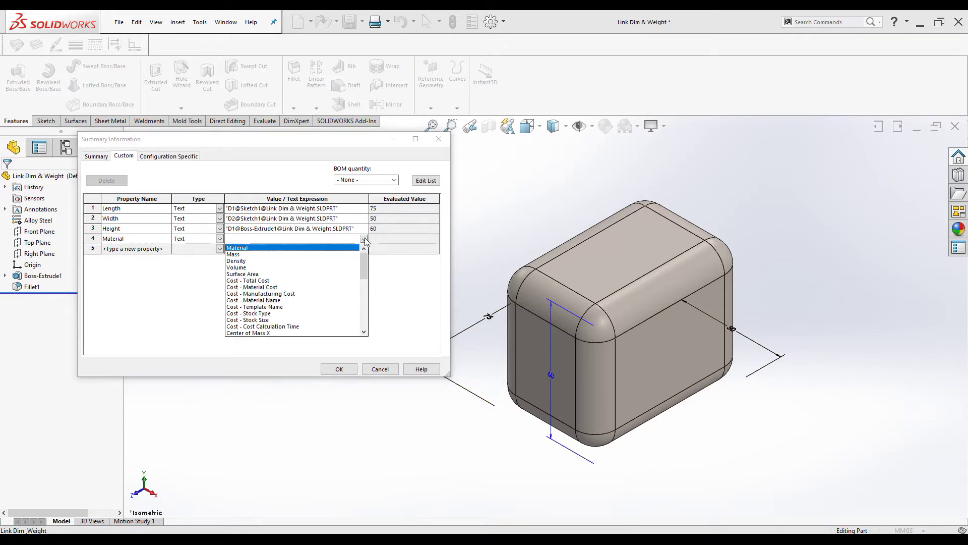
pyautogui.click(260, 249)
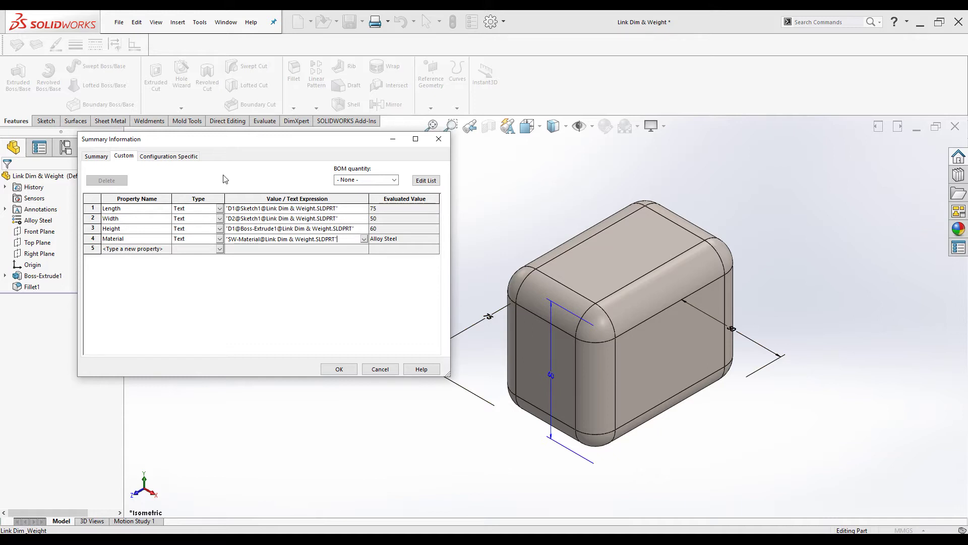
# Save the four custom properties, then reopen File Properties to verify them and close
pyautogui.click(339, 371)
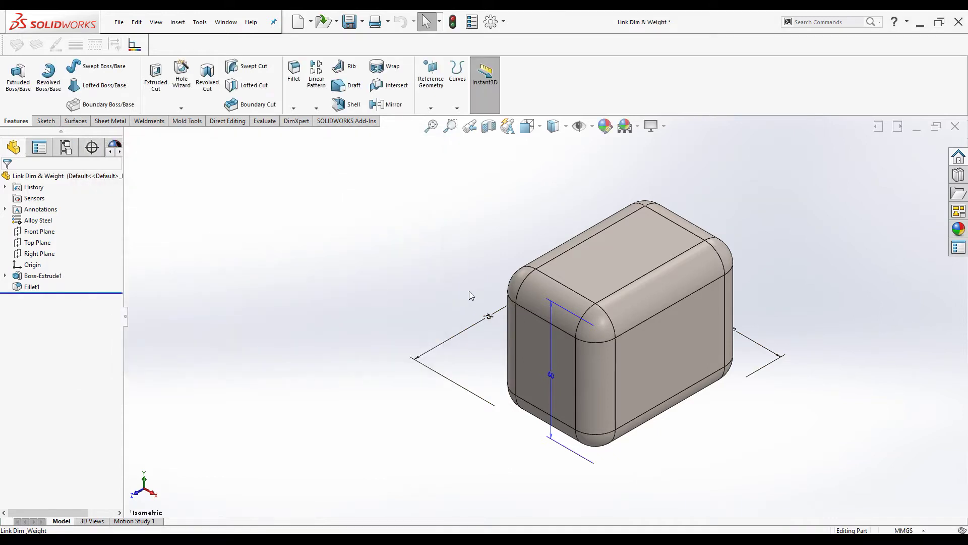
pyautogui.click(472, 22)
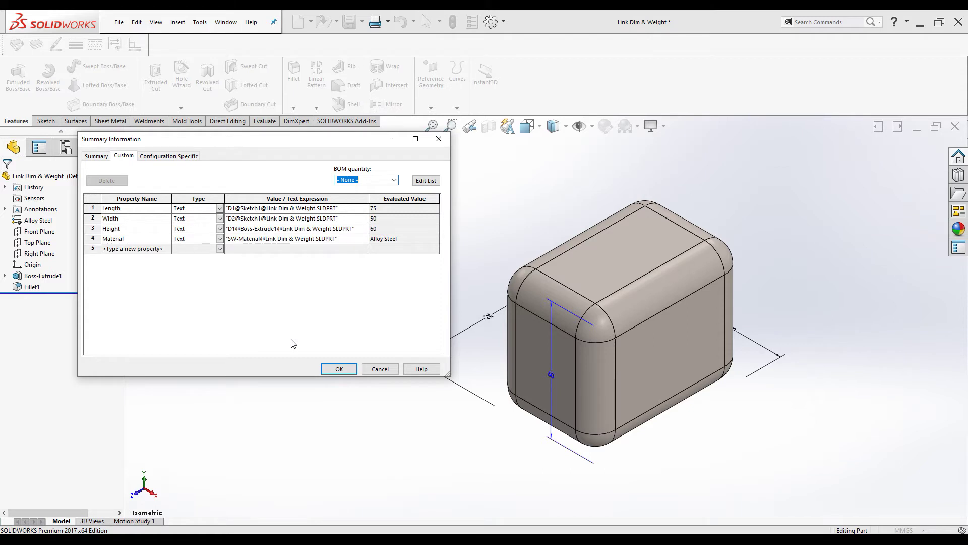
pyautogui.click(339, 369)
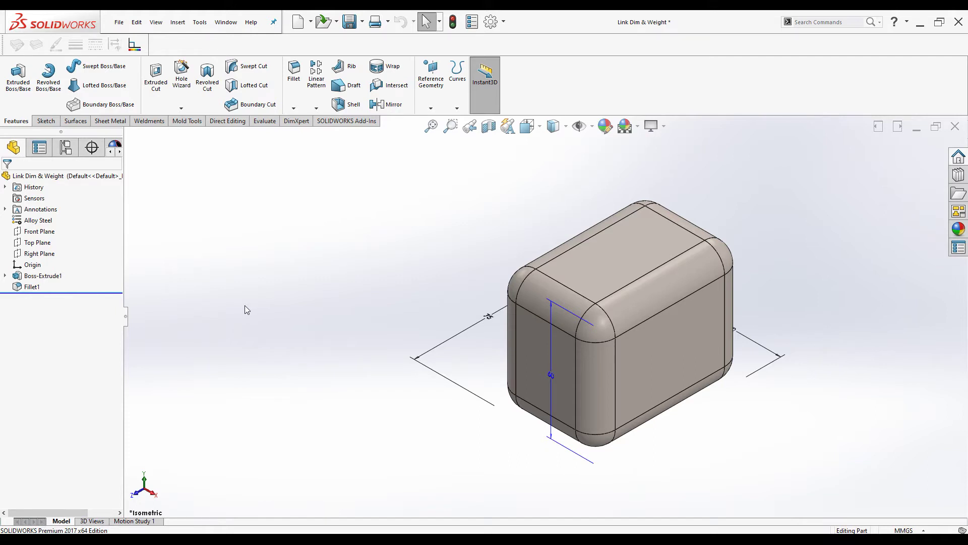
# Create a new drawing from the Drawing template on an A4 (ANSI) Portrait sheet
pyautogui.click(298, 22)
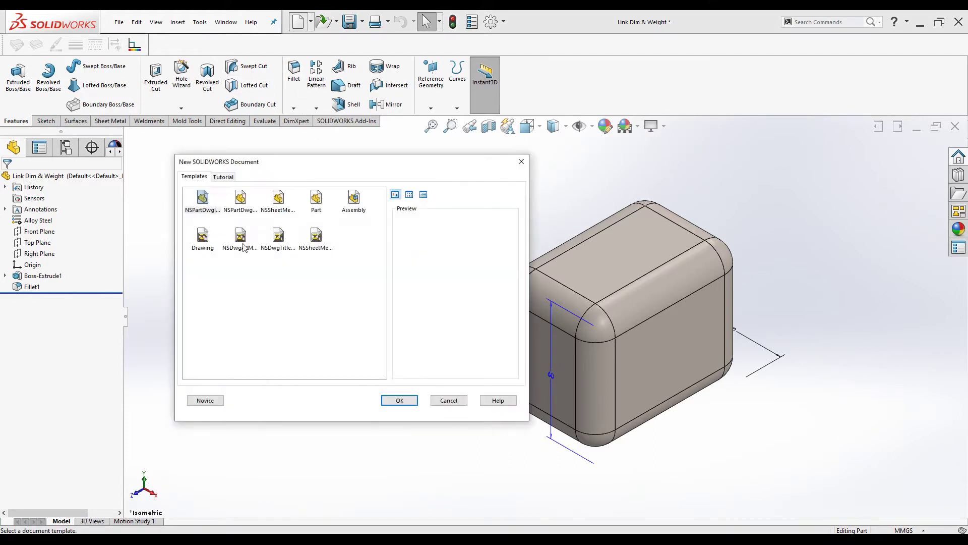
pyautogui.click(203, 238)
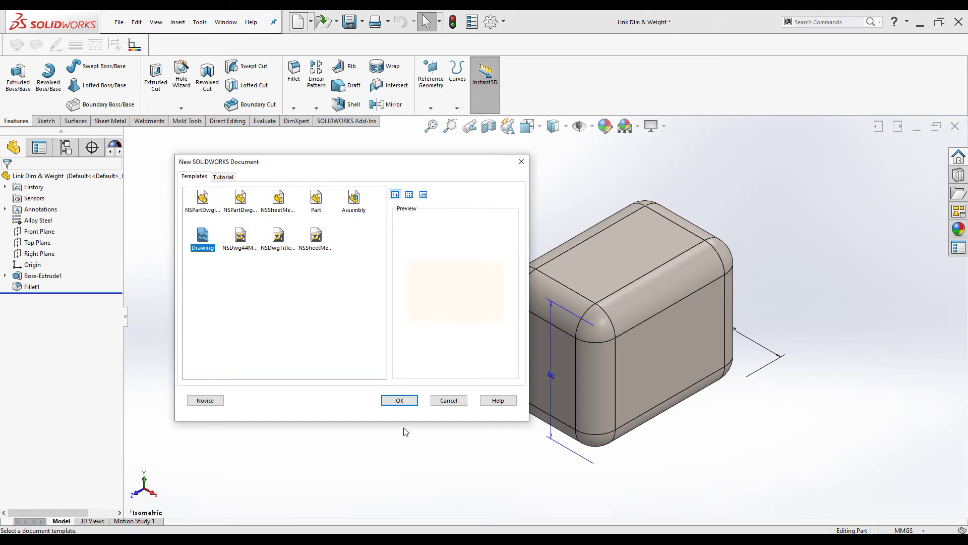
pyautogui.click(396, 403)
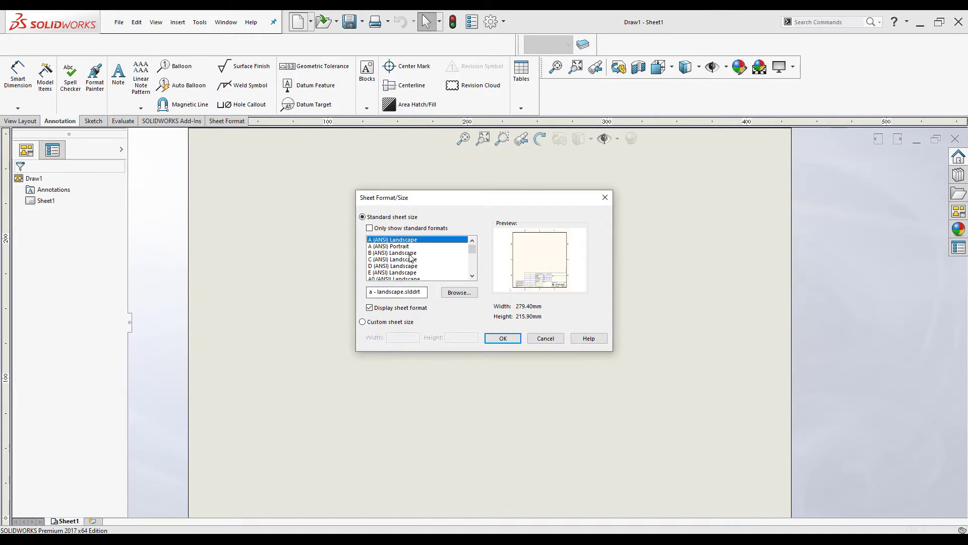
pyautogui.scroll(-1, 411, 259)
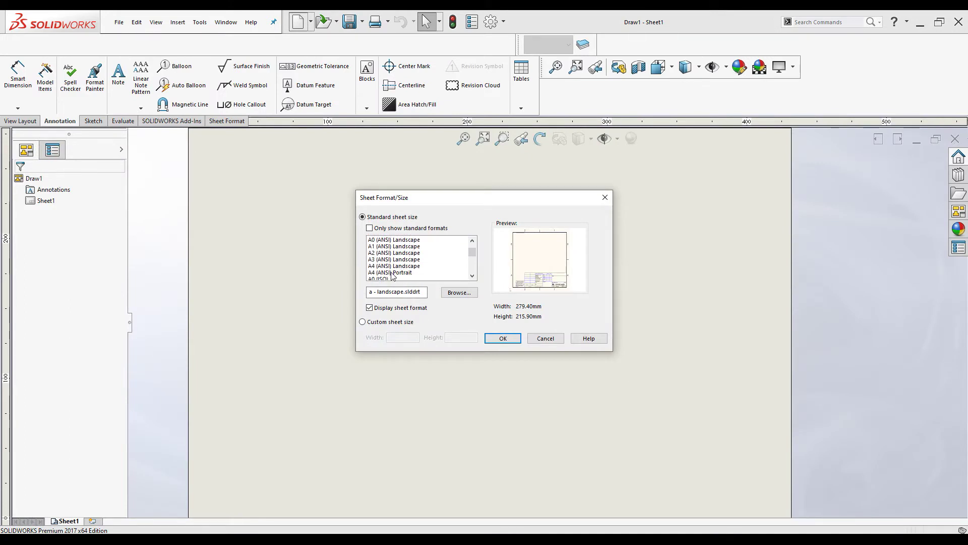
pyautogui.click(392, 273)
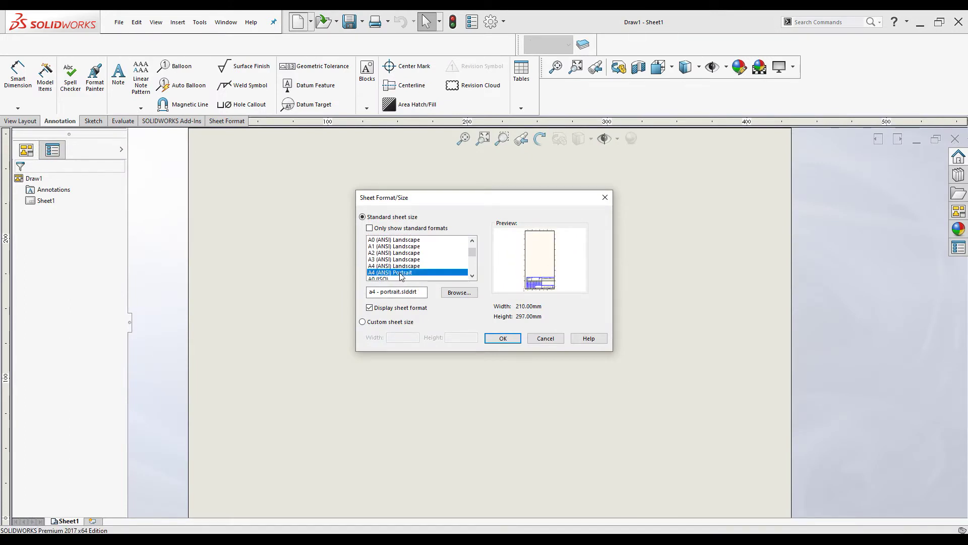
pyautogui.click(494, 339)
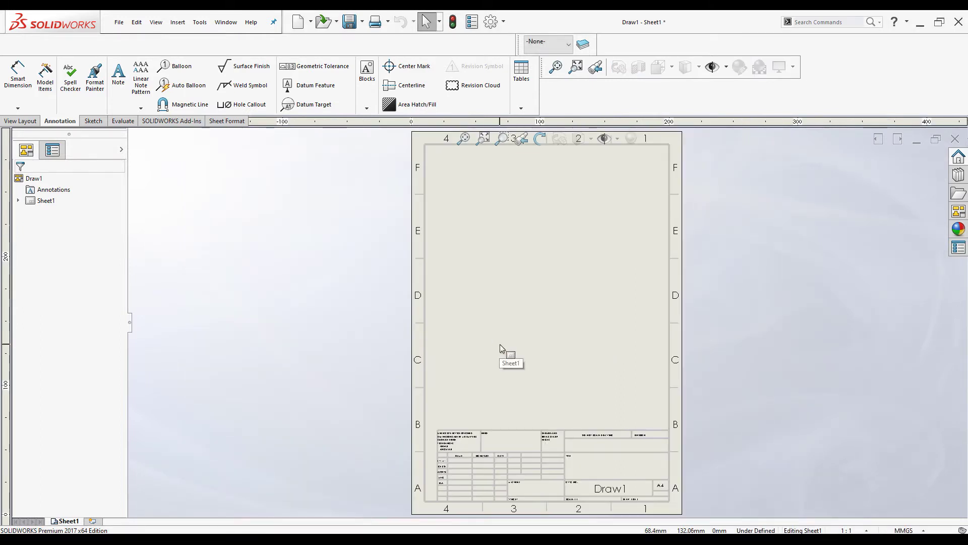
# Place a shaded-with-edges isometric view of the Link Dim & Weight part on the sheet
pyautogui.click(20, 121)
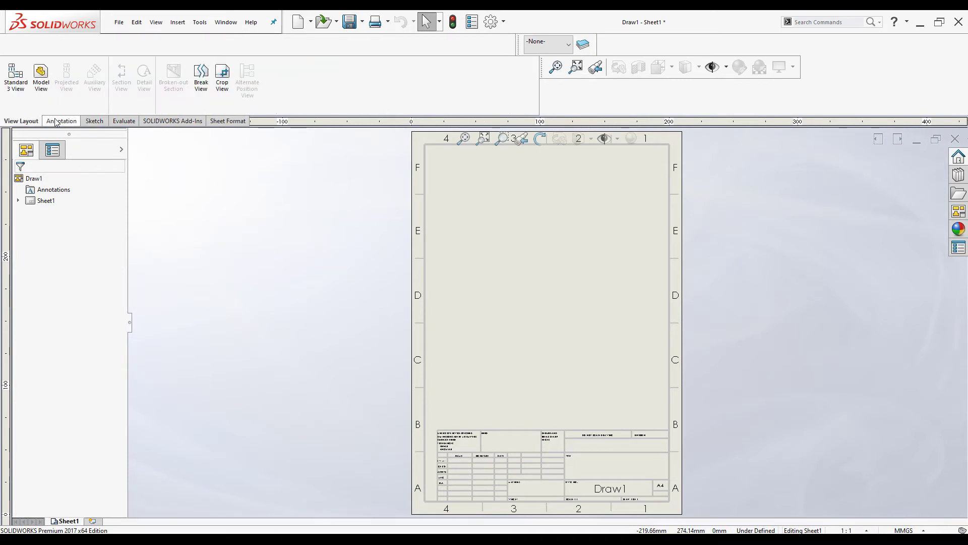
pyautogui.click(41, 77)
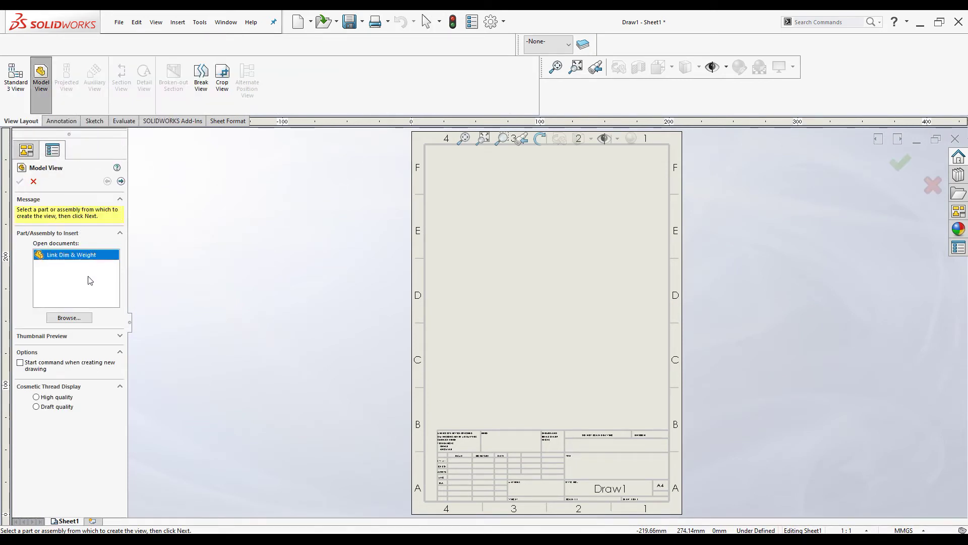
pyautogui.click(120, 181)
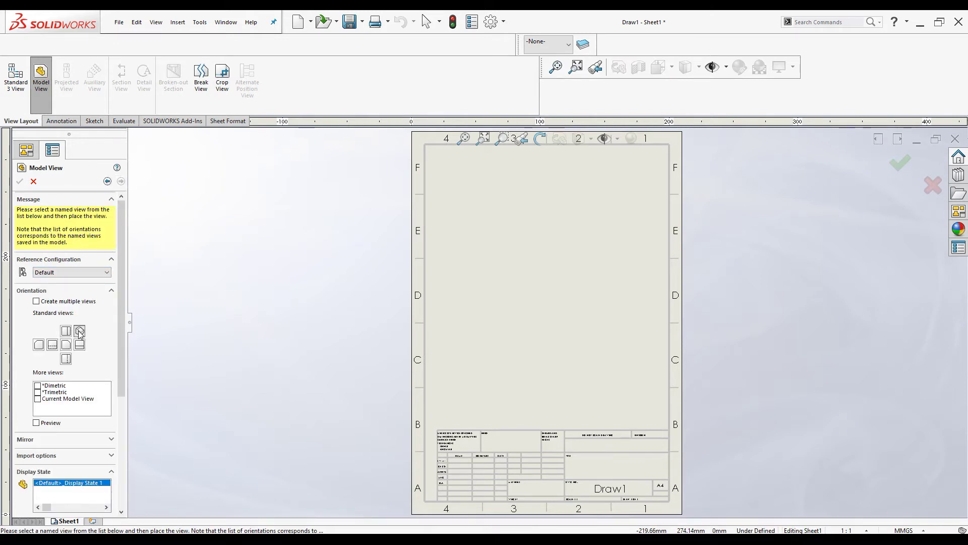
pyautogui.click(79, 331)
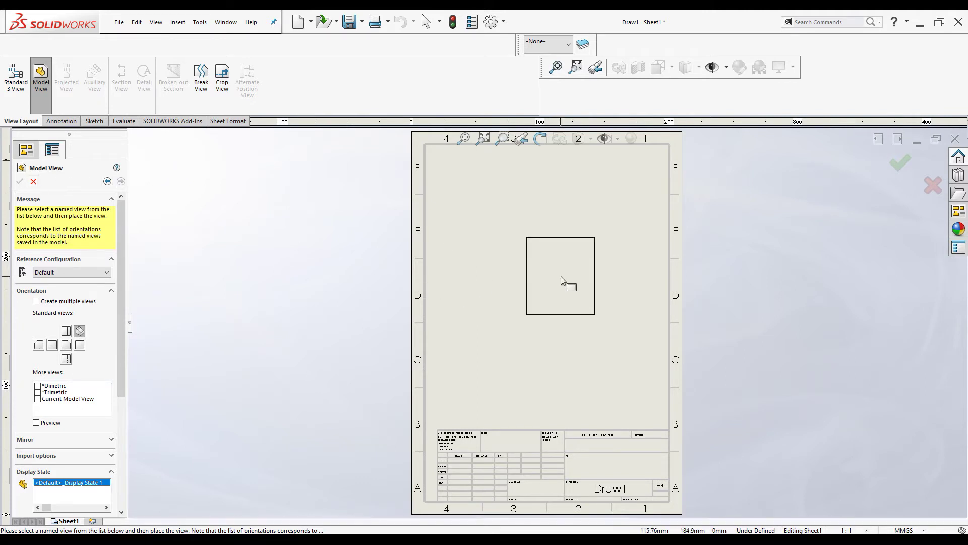
pyautogui.click(549, 278)
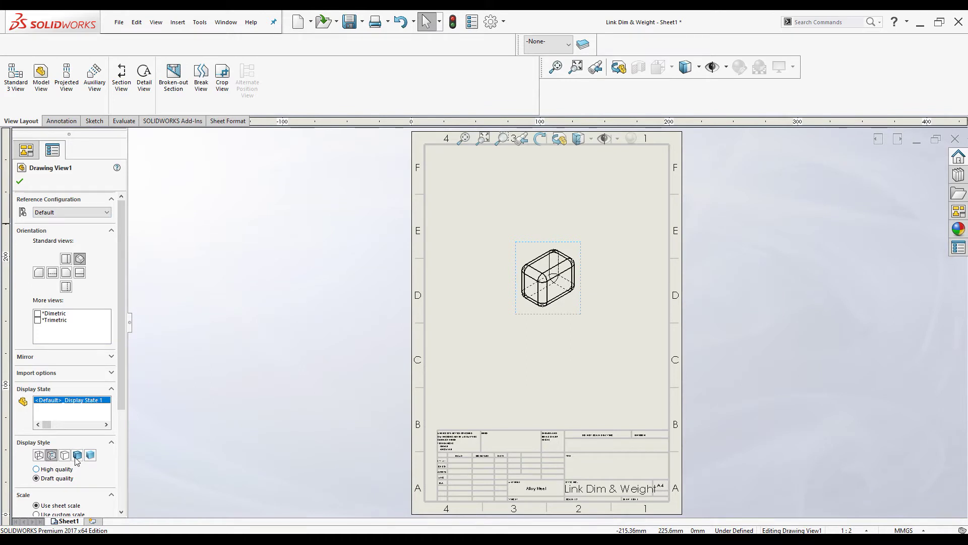
pyautogui.click(77, 455)
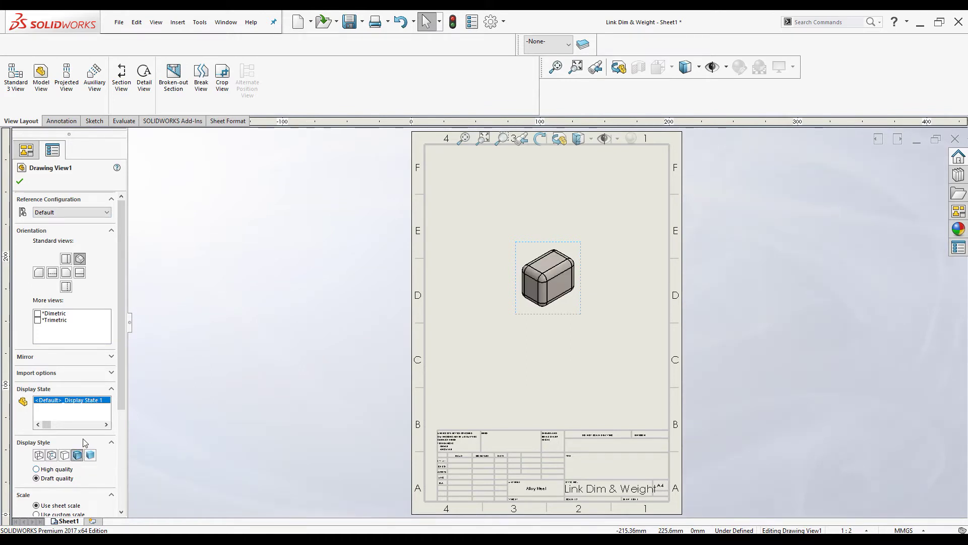
# Set Drawing View1 to a custom 1:1 scale and confirm
pyautogui.scroll(-3, 85, 442)
pyautogui.scroll(-3, 85, 442)
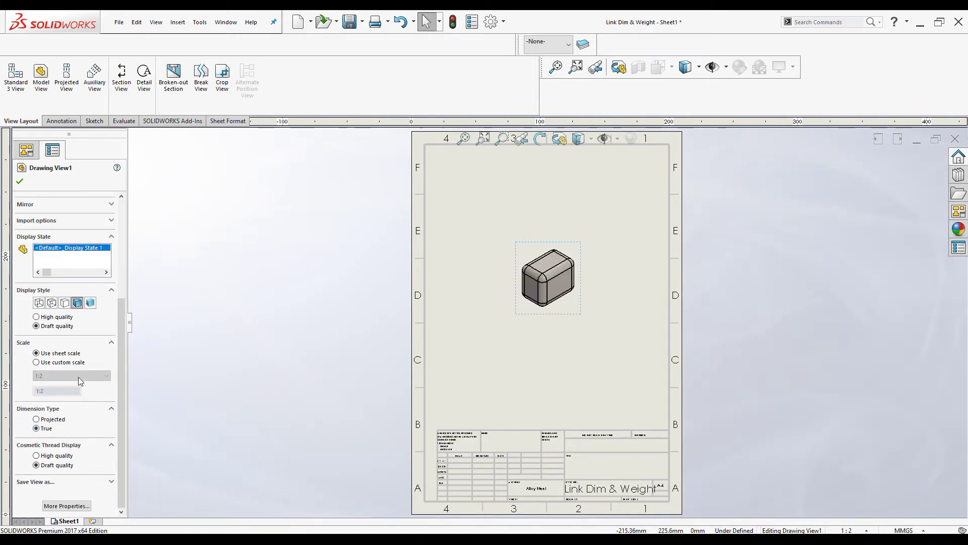
pyautogui.click(45, 363)
pyautogui.click(56, 375)
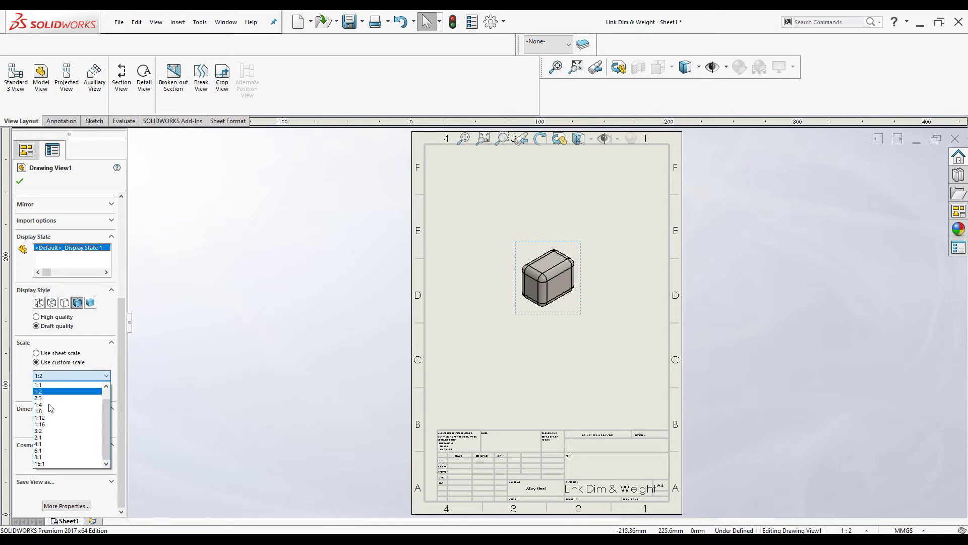
pyautogui.click(41, 385)
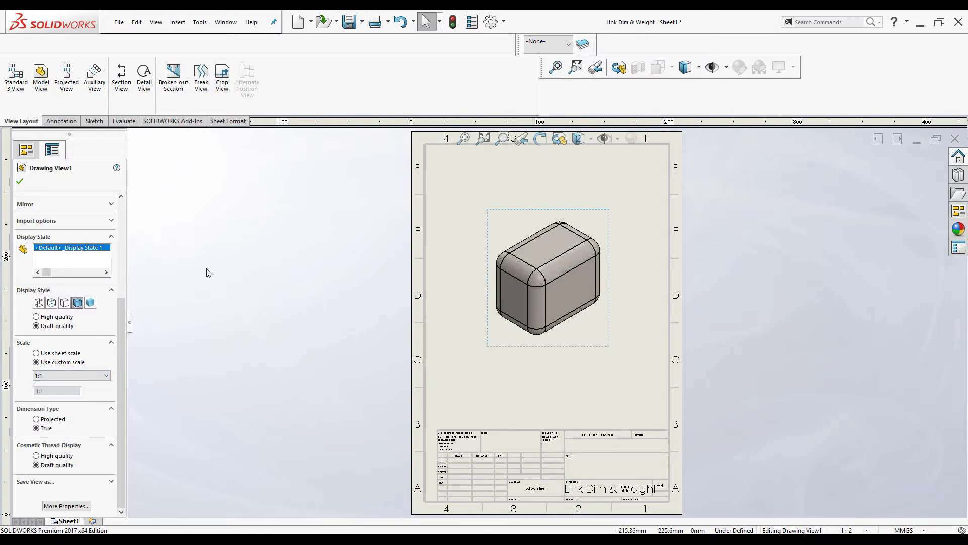
pyautogui.click(21, 181)
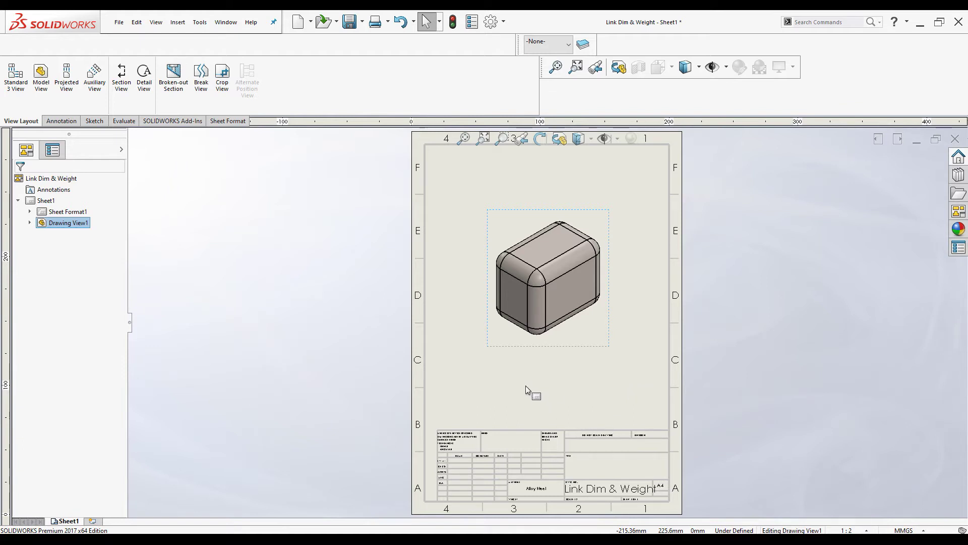
# Switch the sheet to Edit Sheet Format mode from its right-click menu
pyautogui.rightClick(507, 383)
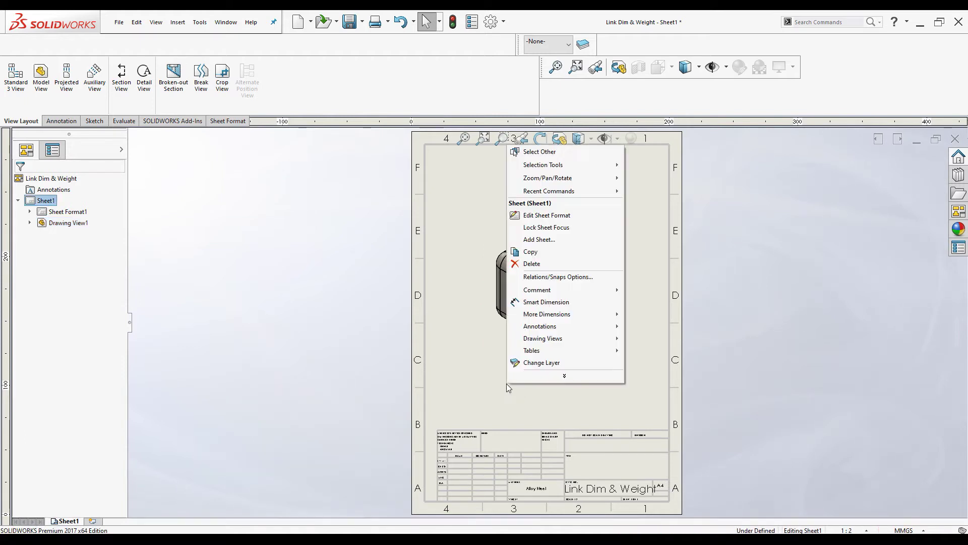
pyautogui.click(543, 216)
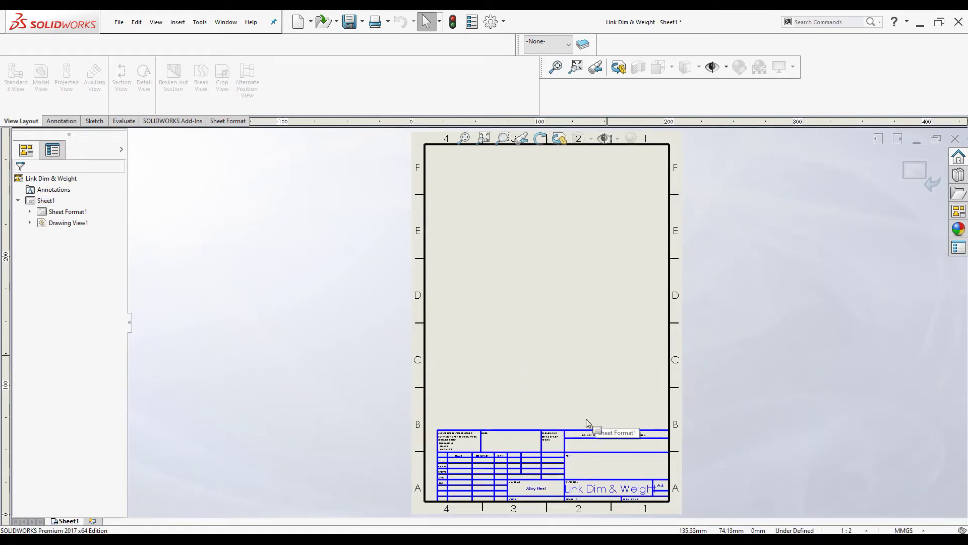
pyautogui.scroll(-1, 573, 471)
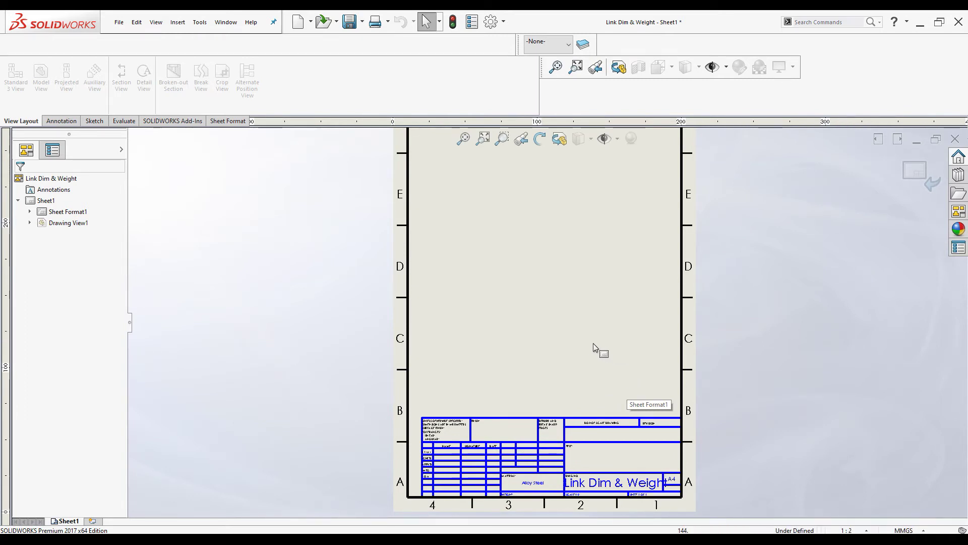
# Add the notes 'Lenght' and 'Width' stacked just above the title block
pyautogui.click(68, 124)
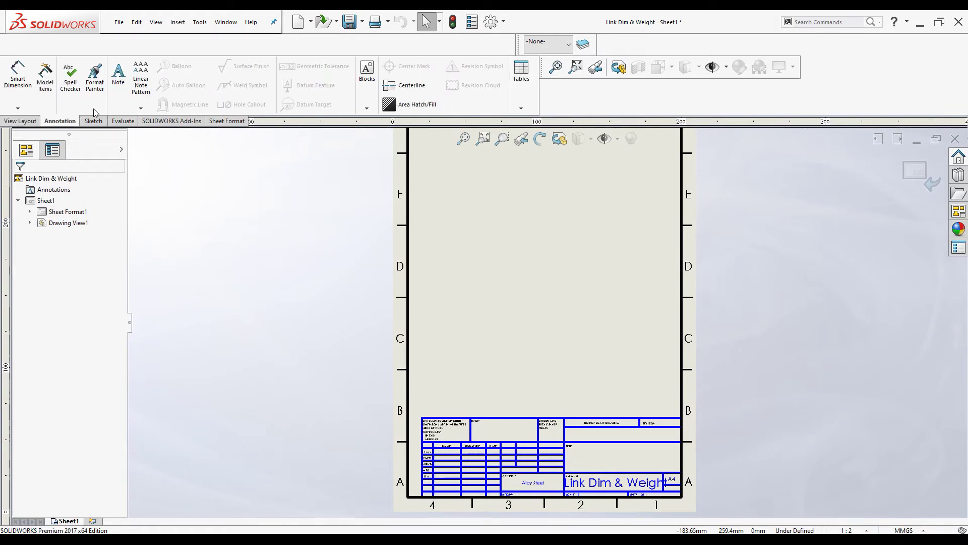
pyautogui.click(118, 73)
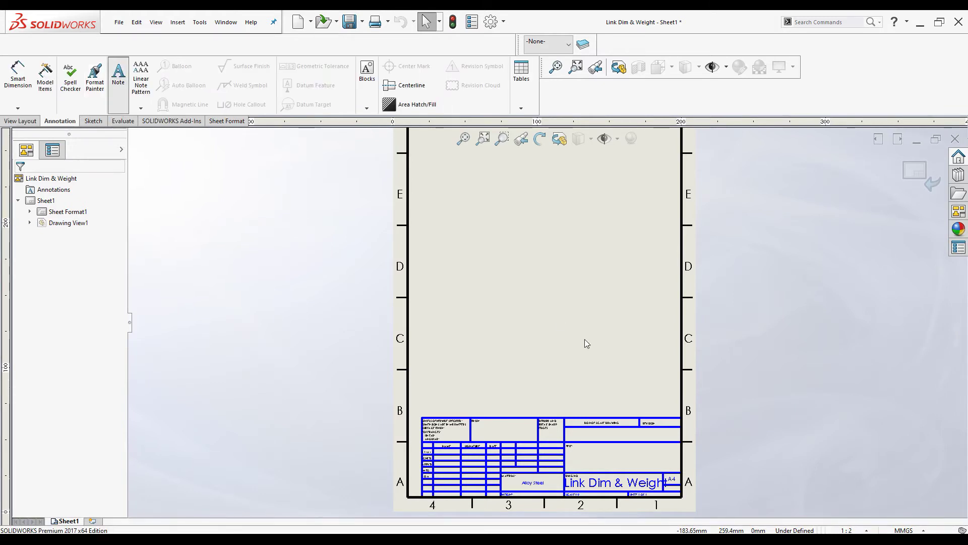
pyautogui.click(608, 369)
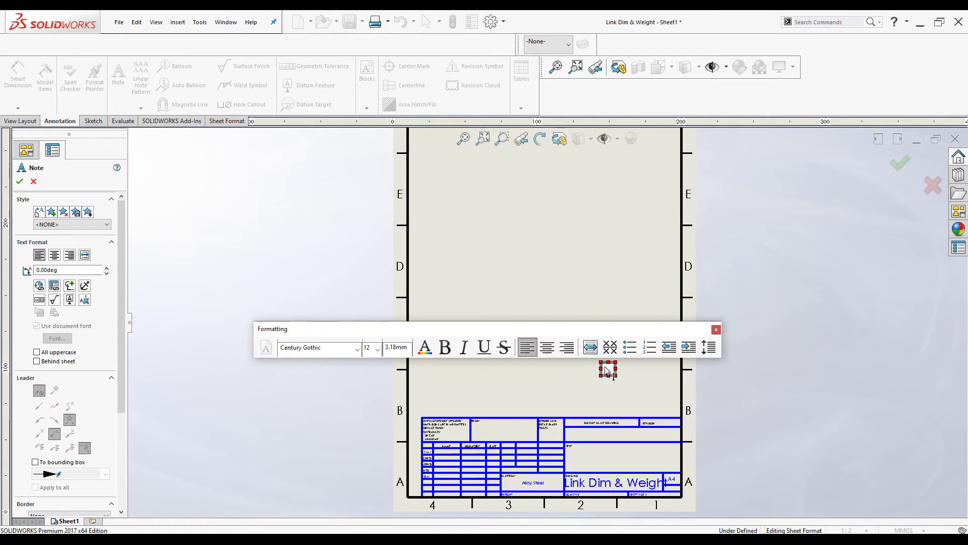
pyautogui.write('Lenght')
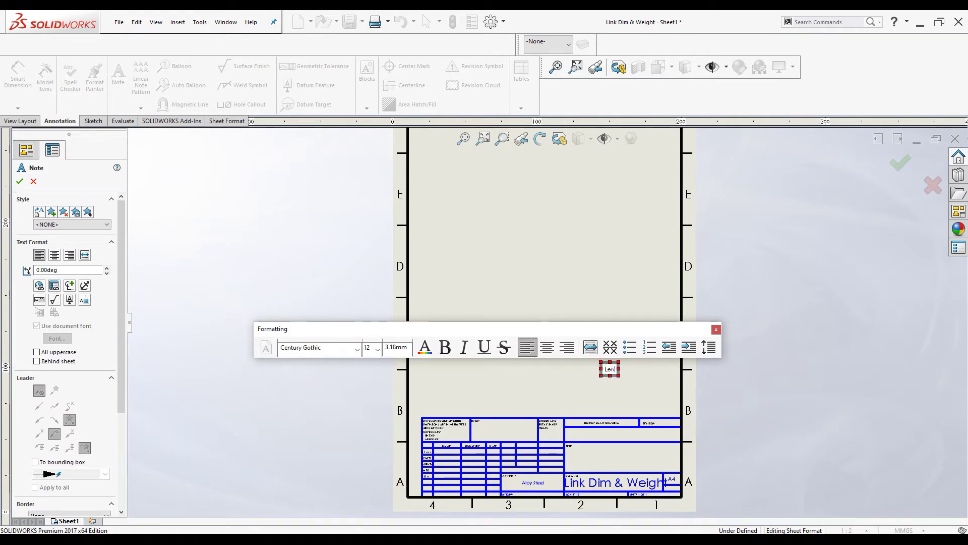
pyautogui.click(620, 384)
pyautogui.click(608, 384)
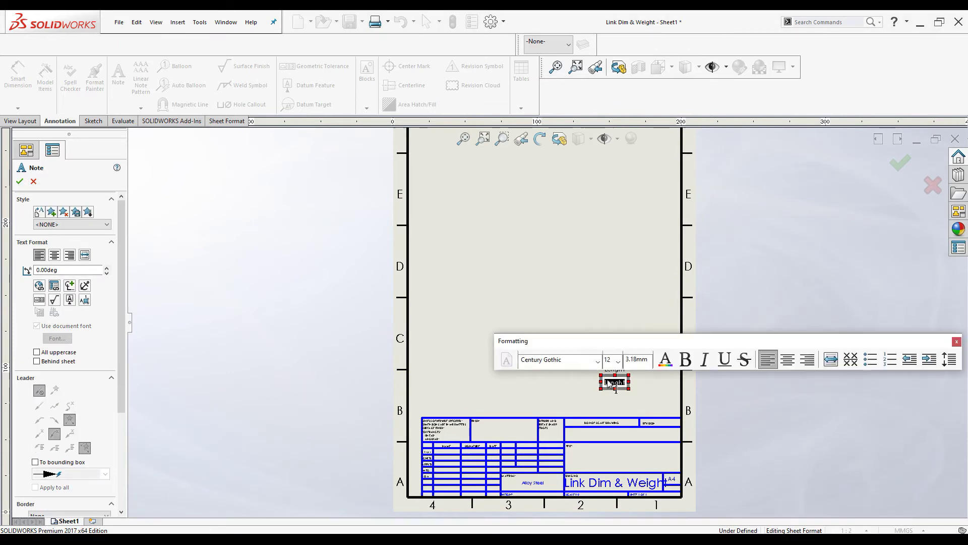
pyautogui.press('BackSpace')
pyautogui.write('Width')
pyautogui.click(627, 399)
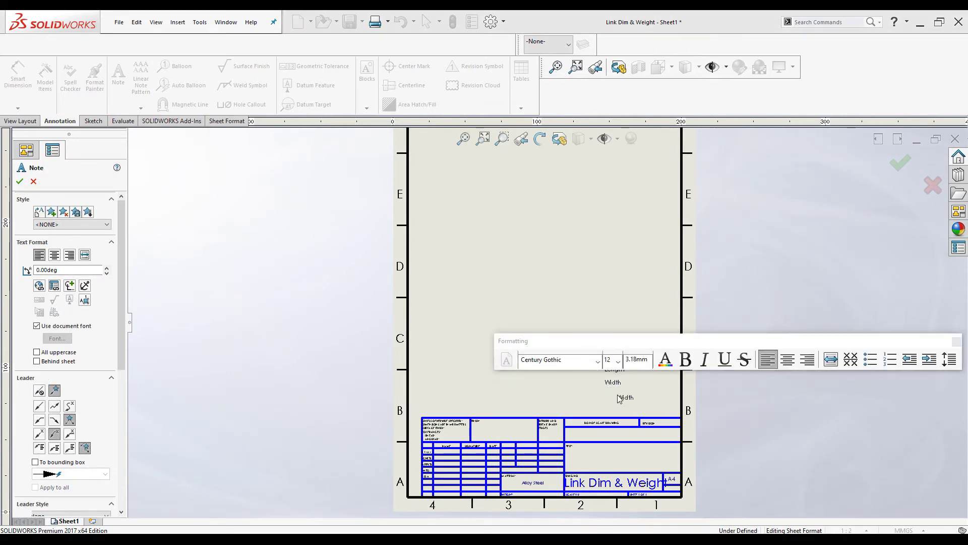
# Add the notes 'Height' and 'Weight' below Width to complete the label column
pyautogui.click(610, 395)
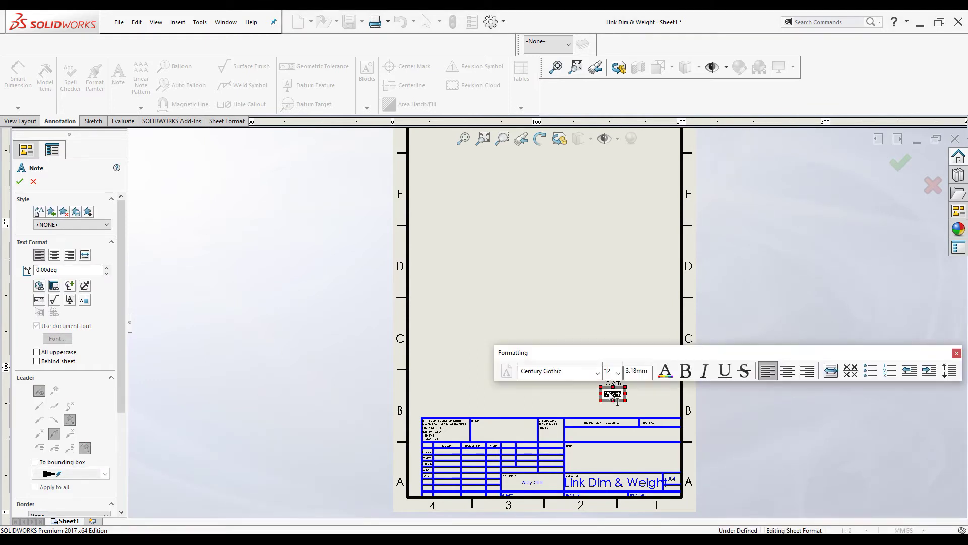
pyautogui.write('Heih')
pyautogui.press('BackSpace')
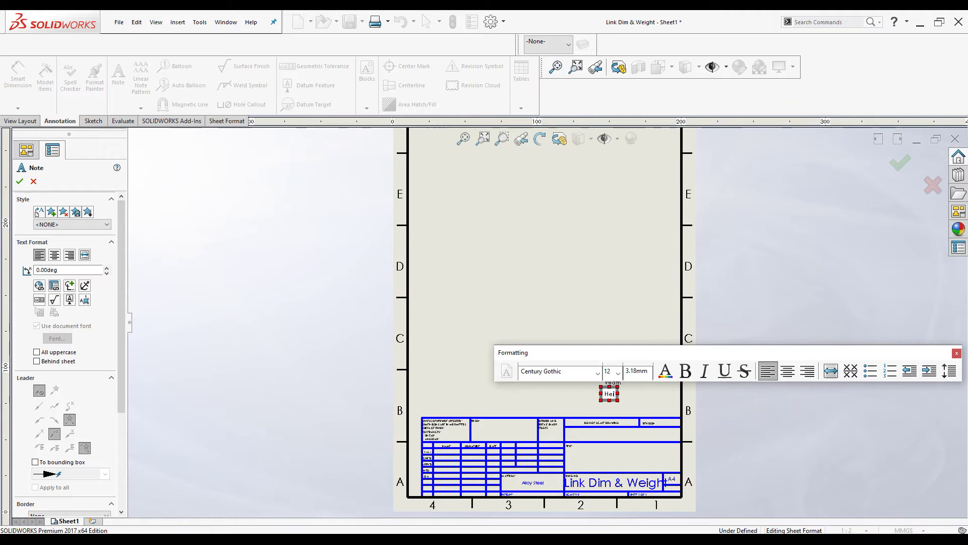
pyautogui.write('ght')
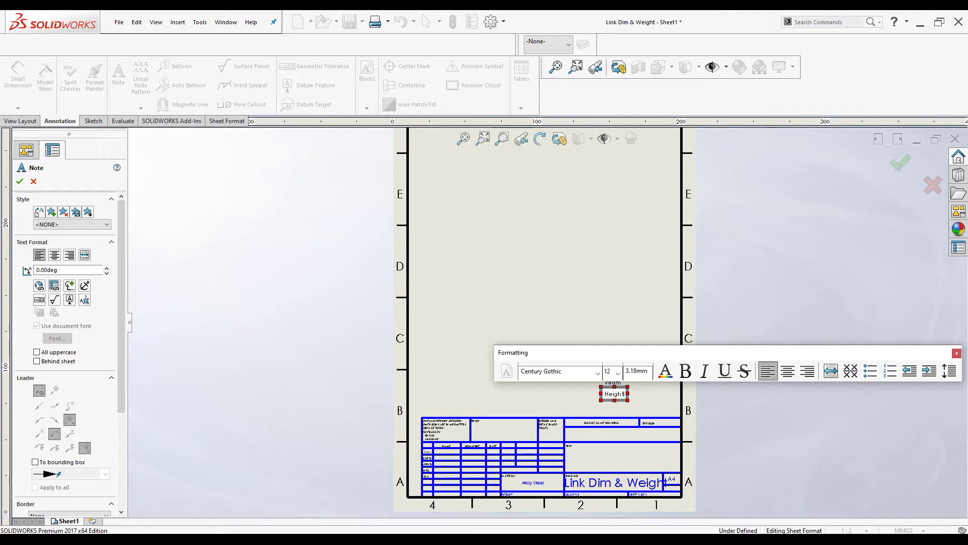
pyautogui.click(610, 408)
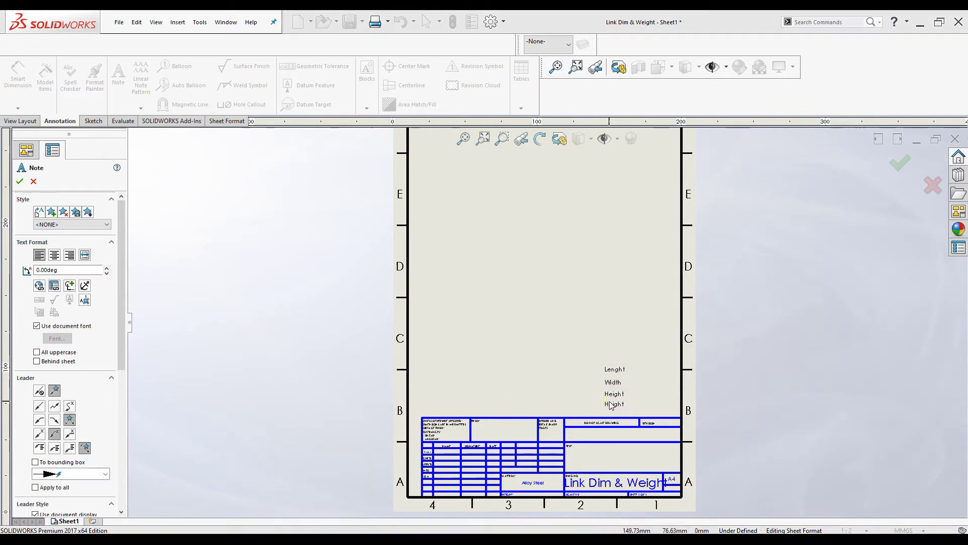
pyautogui.click(611, 407)
pyautogui.write('Weight')
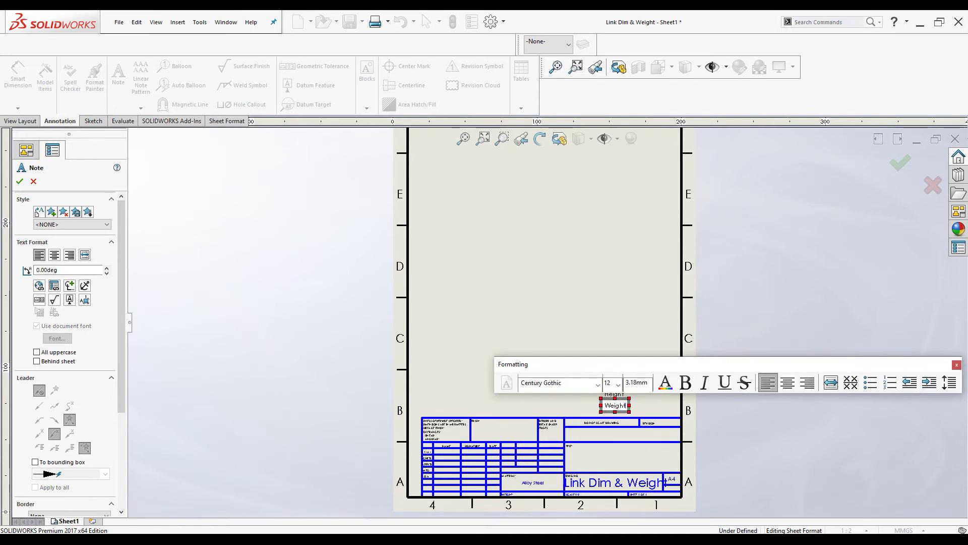
pyautogui.click(631, 342)
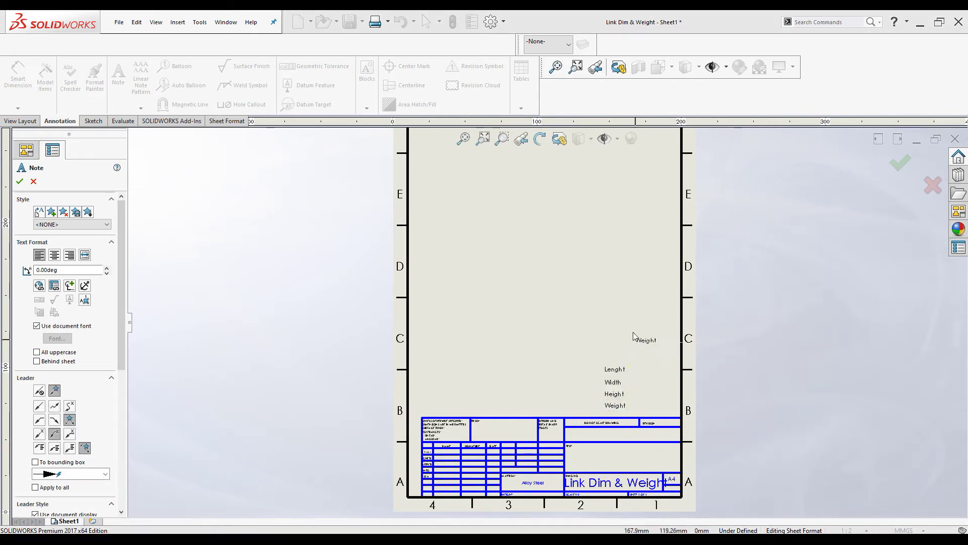
# Place an empty value note beside the Lenght label
pyautogui.scroll(-1, 638, 378)
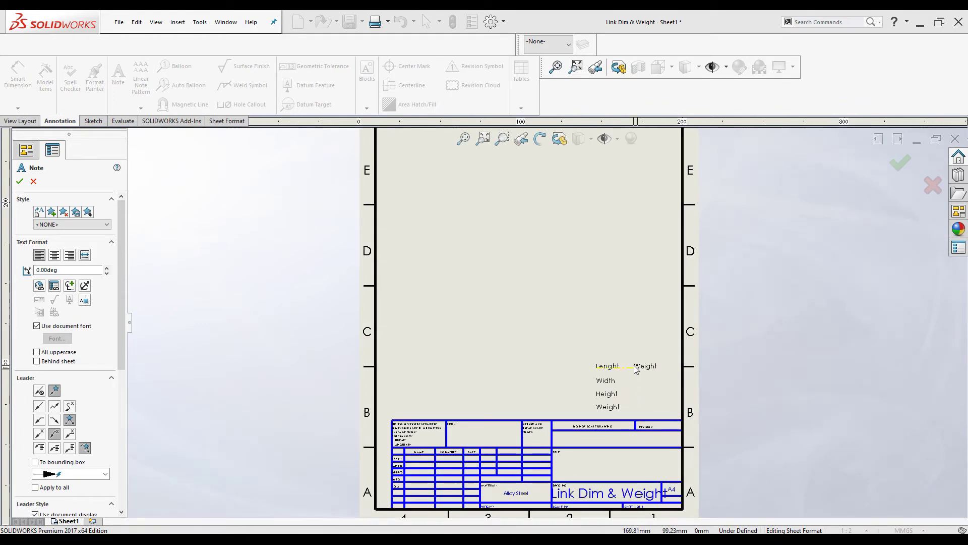
pyautogui.click(634, 364)
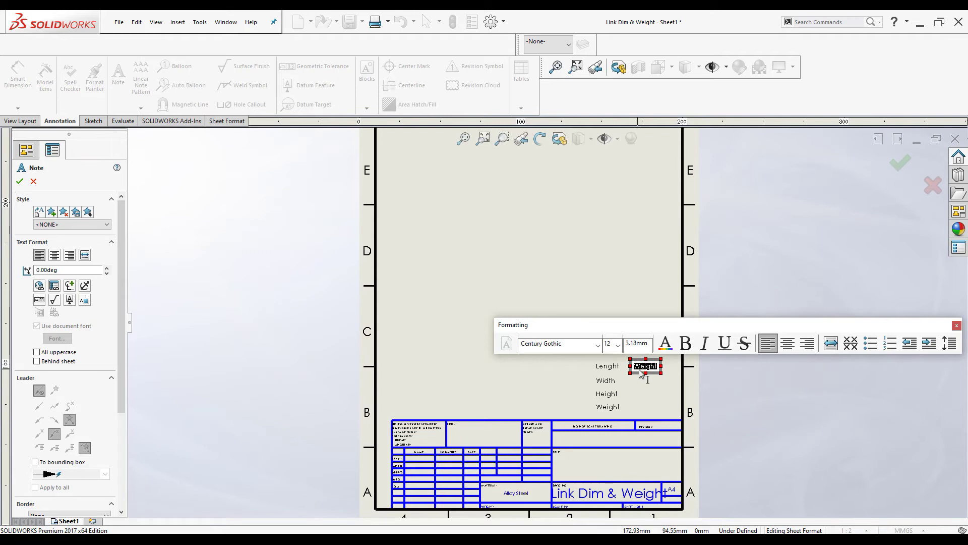
pyautogui.click(645, 371)
pyautogui.hotkey('ctrl', 'a')
pyautogui.press('BackSpace')
pyautogui.click(635, 383)
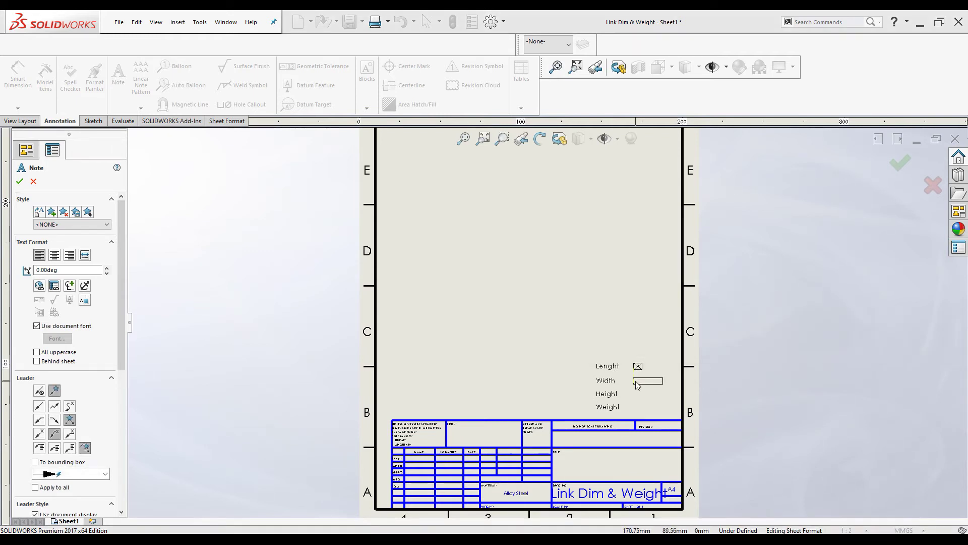
# Add empty value notes beside the Width, Height and Weight labels, then end the Note command
pyautogui.click(637, 384)
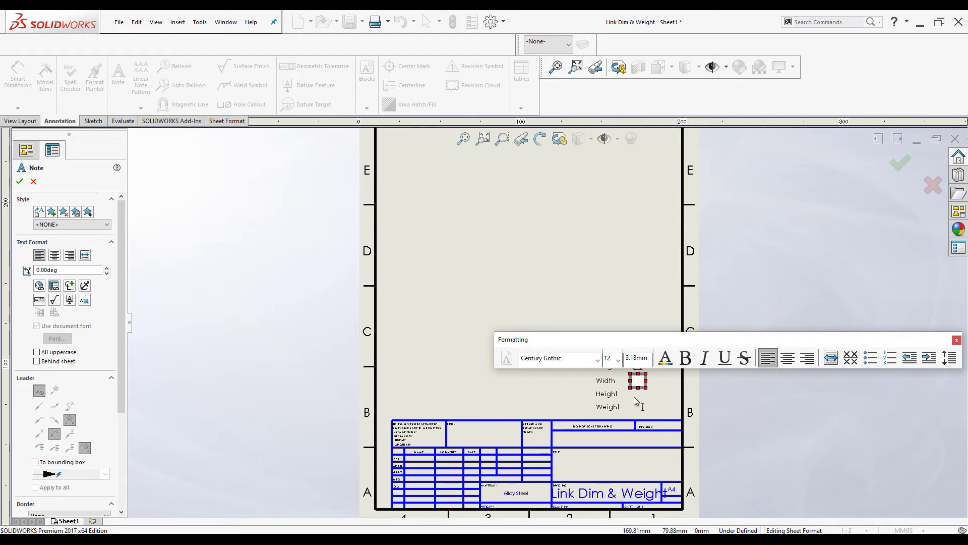
pyautogui.click(637, 399)
pyautogui.click(637, 396)
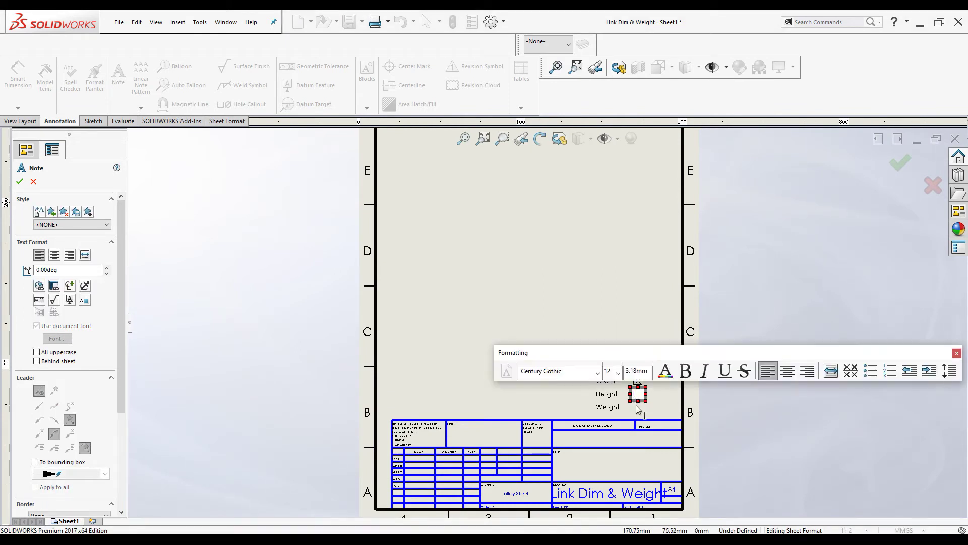
pyautogui.click(639, 412)
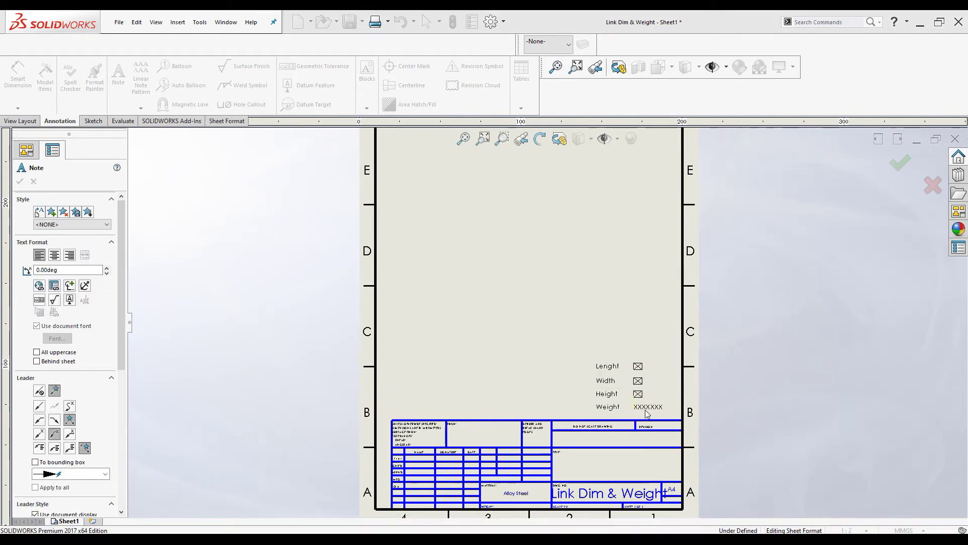
pyautogui.click(637, 406)
pyautogui.click(622, 319)
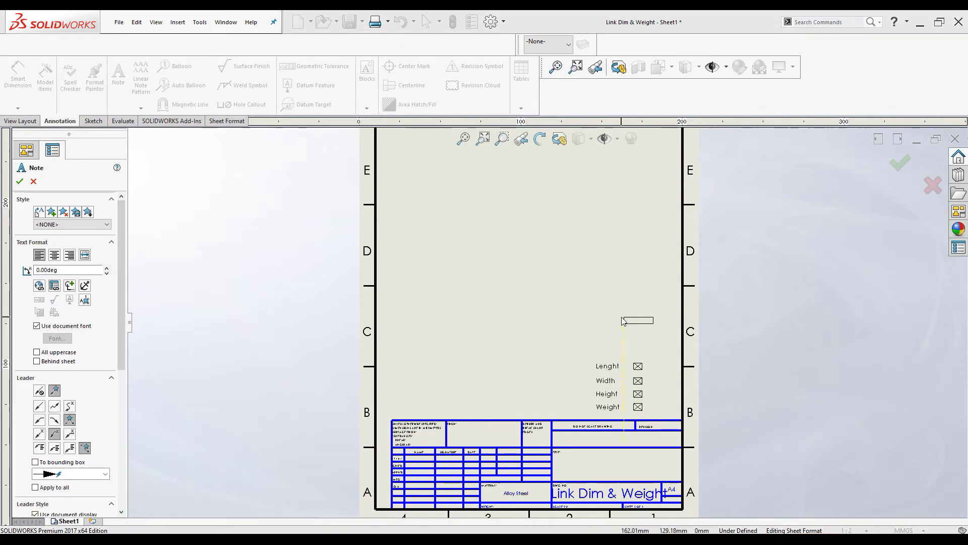
pyautogui.press('Escape')
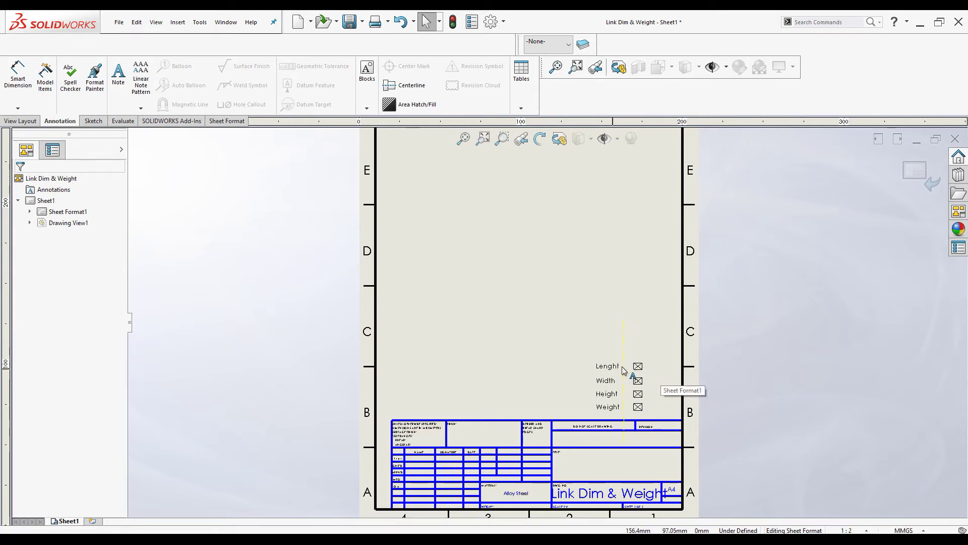
# Select the empty placeholder note beside Lenght to bring up its Note properties
pyautogui.click(638, 366)
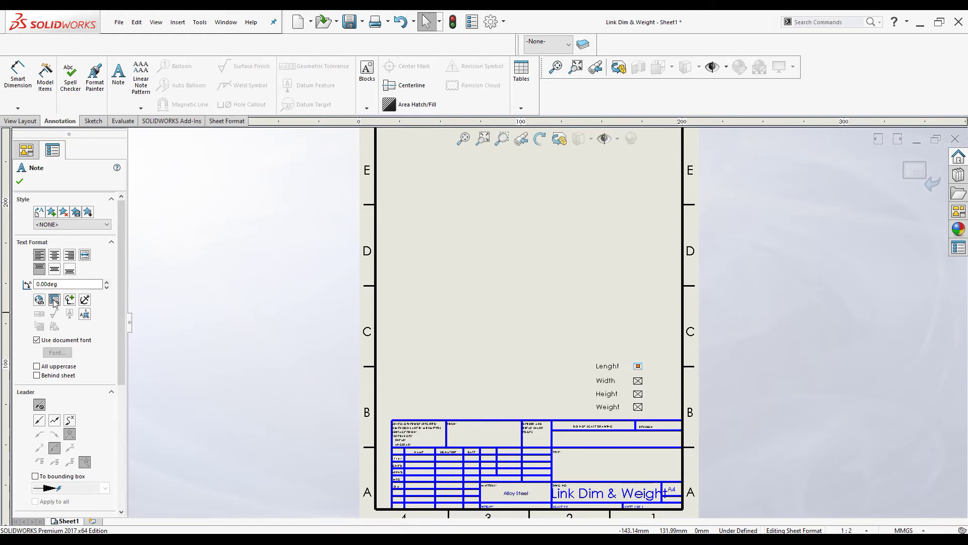
# Link the note beside Lenght to the model's Length property so it shows 75
pyautogui.click(54, 300)
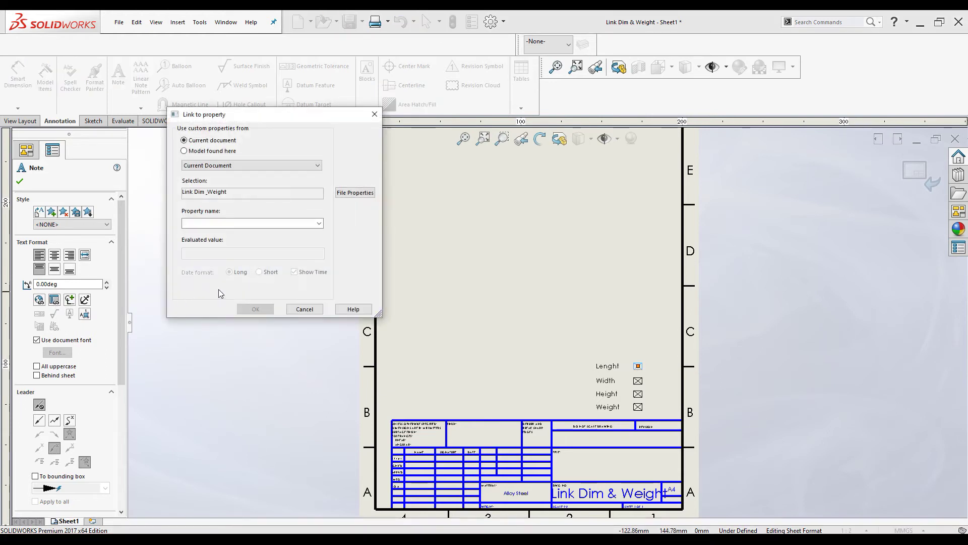
pyautogui.click(187, 151)
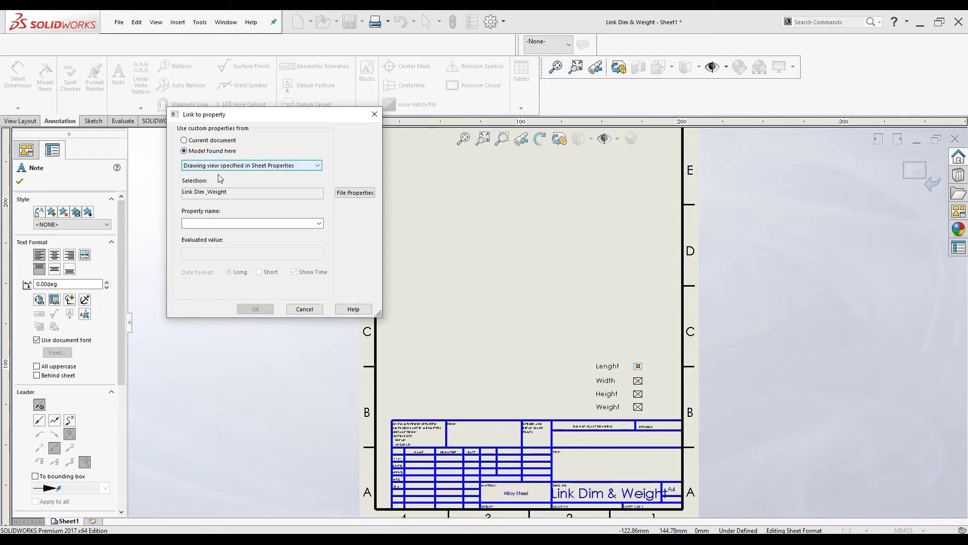
pyautogui.click(317, 167)
pyautogui.click(198, 174)
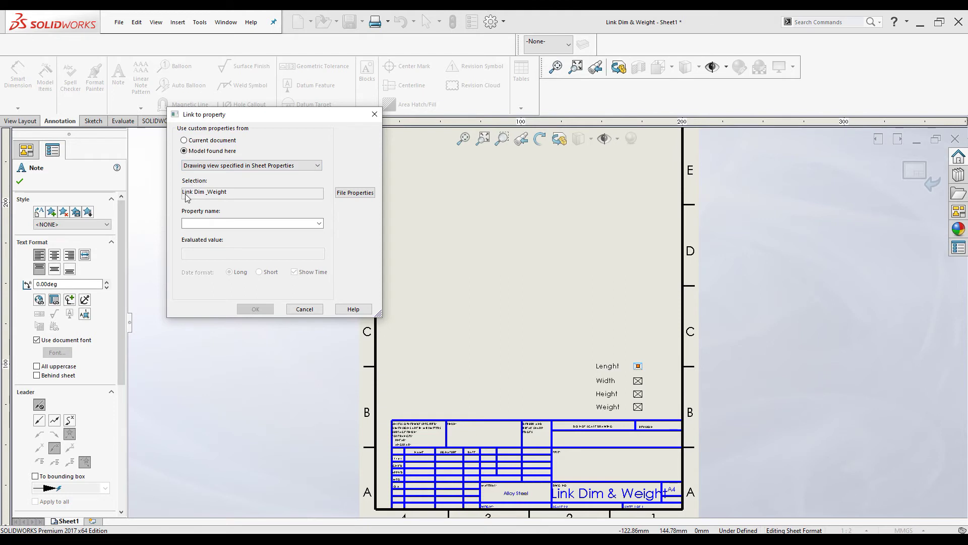
pyautogui.click(317, 223)
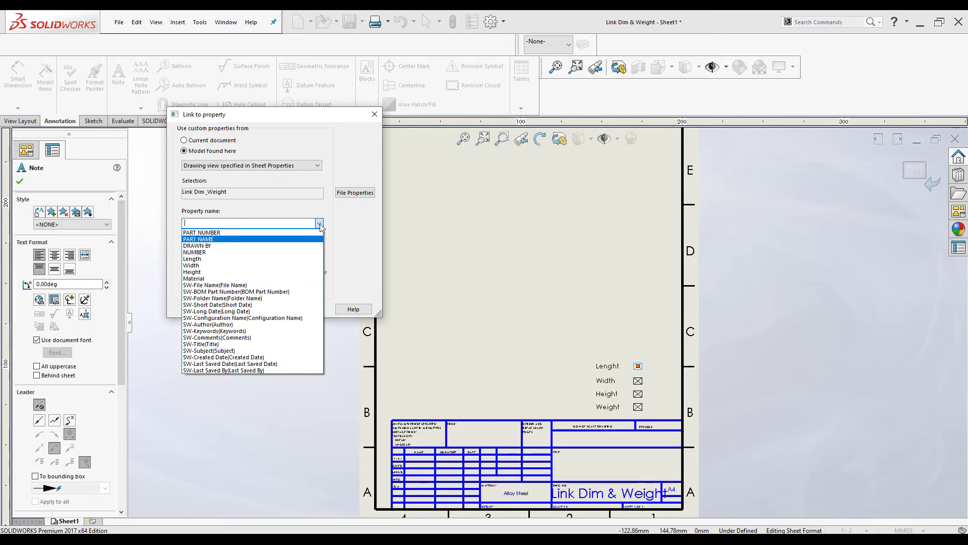
pyautogui.click(192, 260)
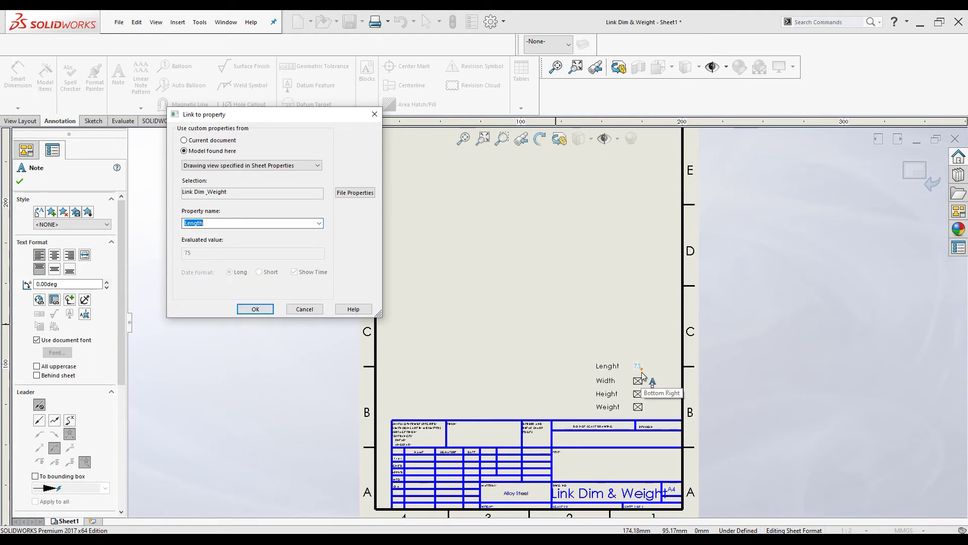
pyautogui.click(256, 308)
pyautogui.click(638, 367)
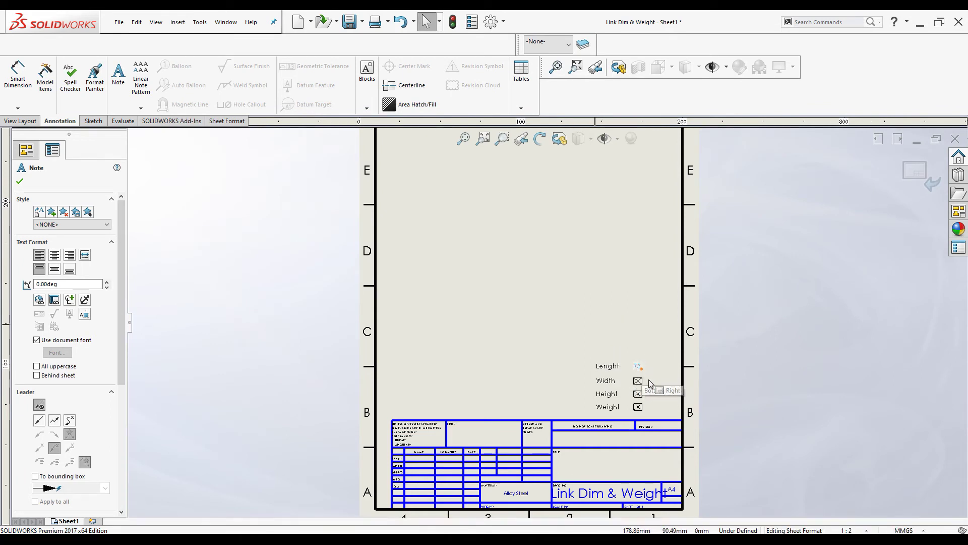
pyautogui.click(19, 183)
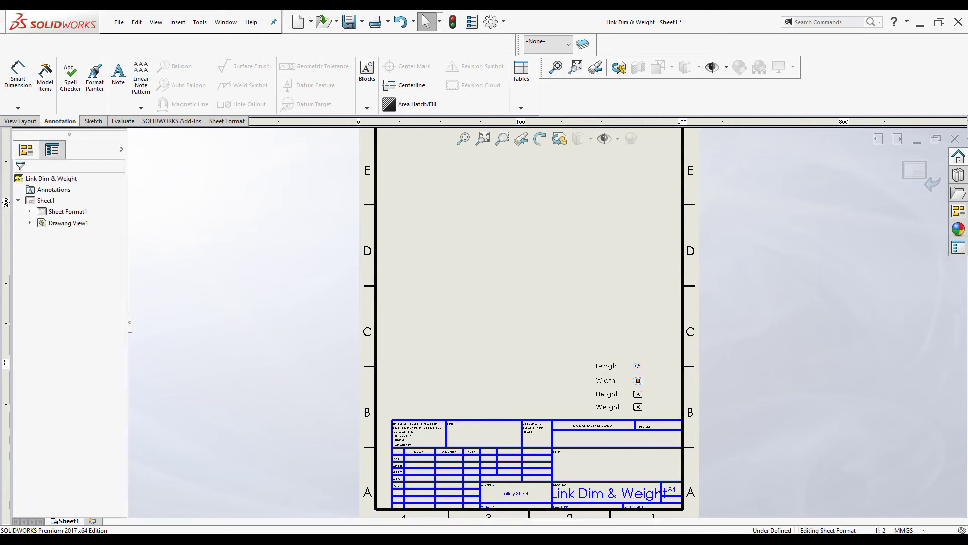
# Add a note beside Width linked to the model's Width property, showing 50
pyautogui.click(638, 380)
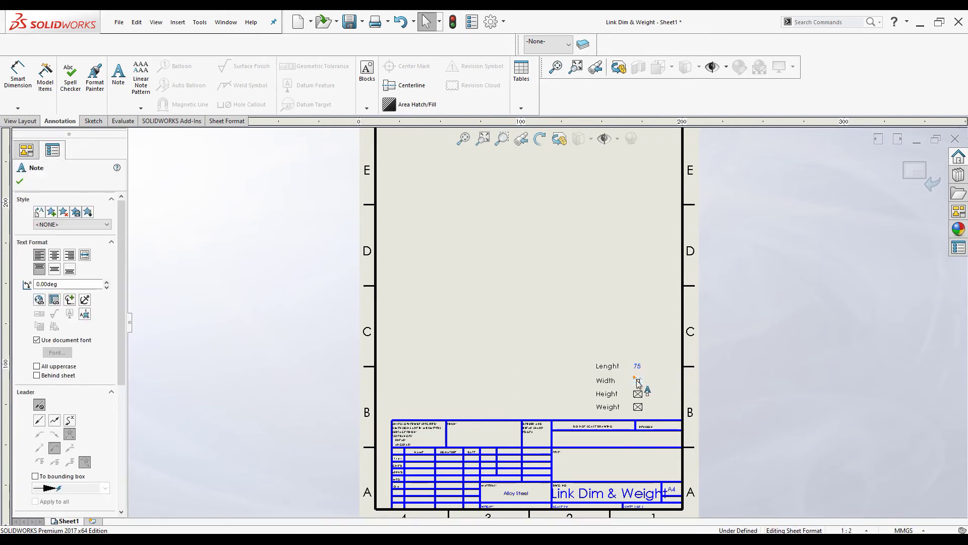
pyautogui.click(55, 301)
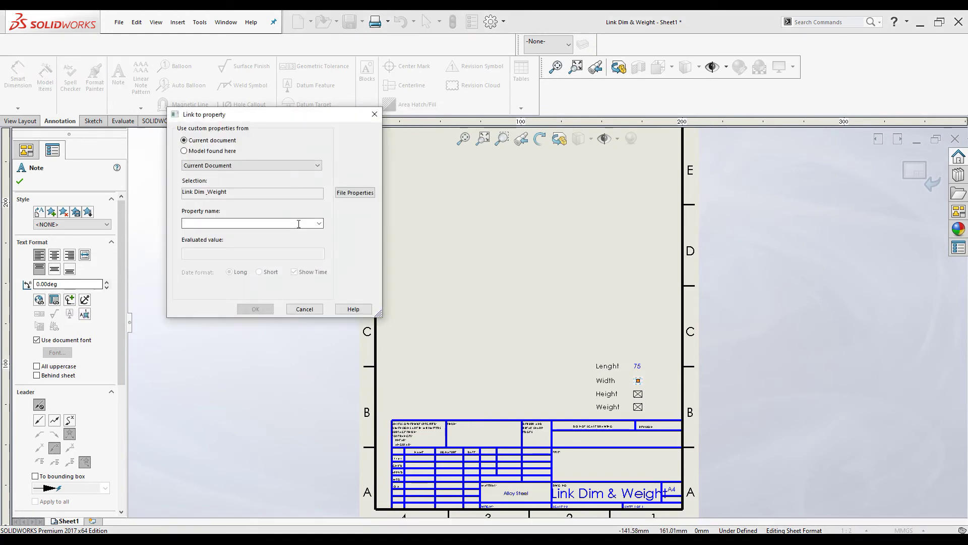
pyautogui.click(205, 152)
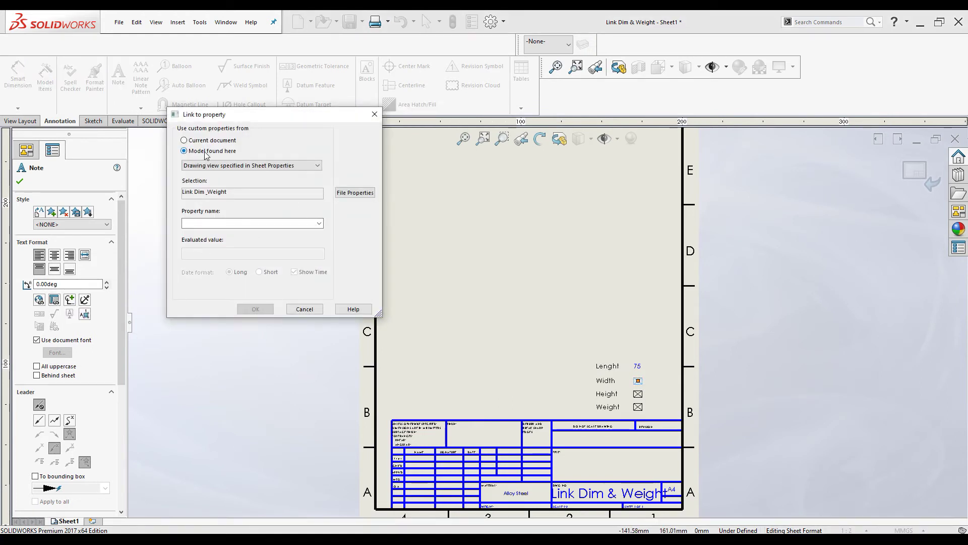
pyautogui.click(320, 223)
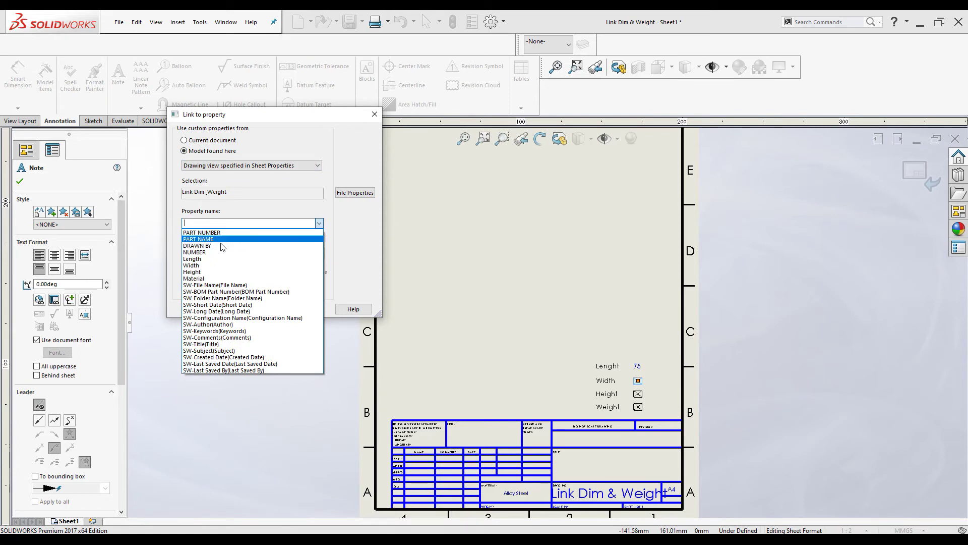
pyautogui.click(203, 270)
pyautogui.click(270, 306)
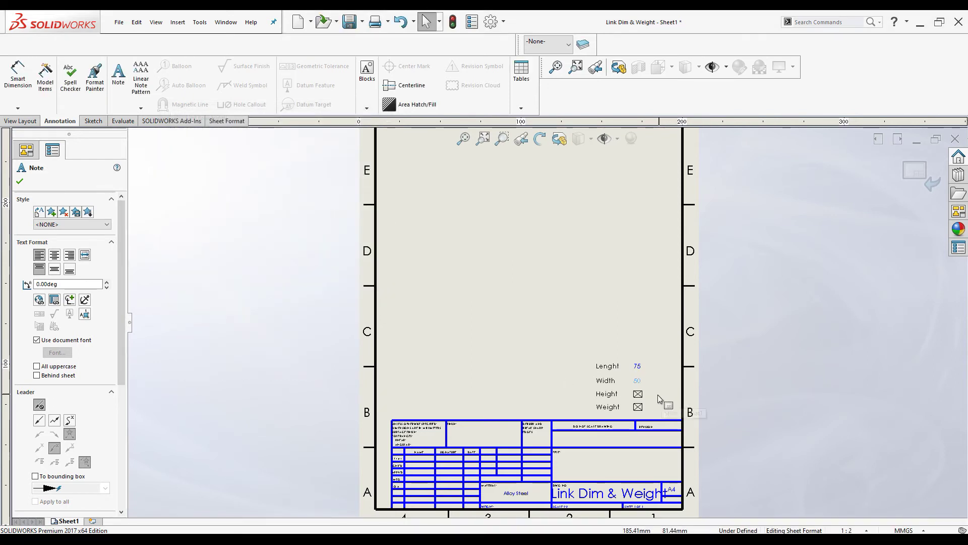
pyautogui.click(20, 181)
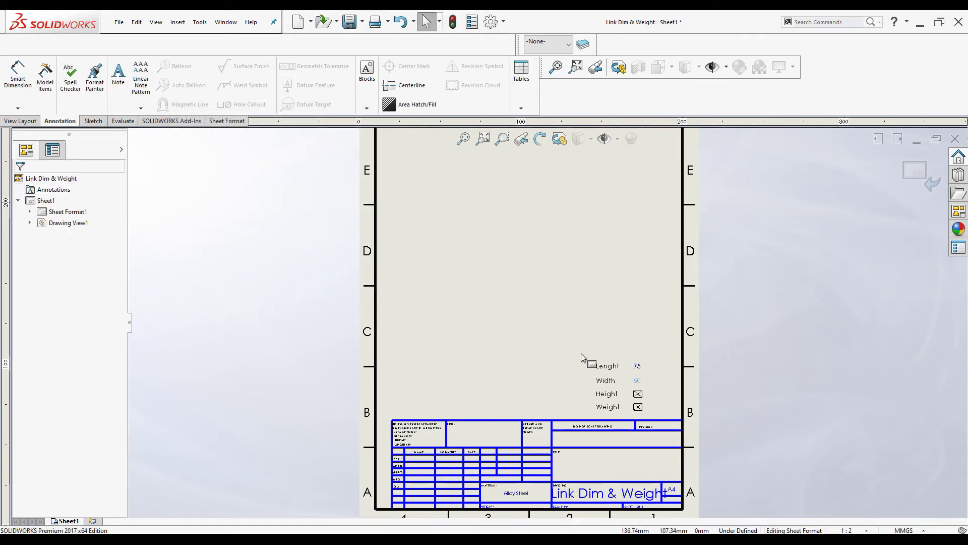
# Add a note beside Height linked to the model's Height property, showing 60
pyautogui.click(638, 394)
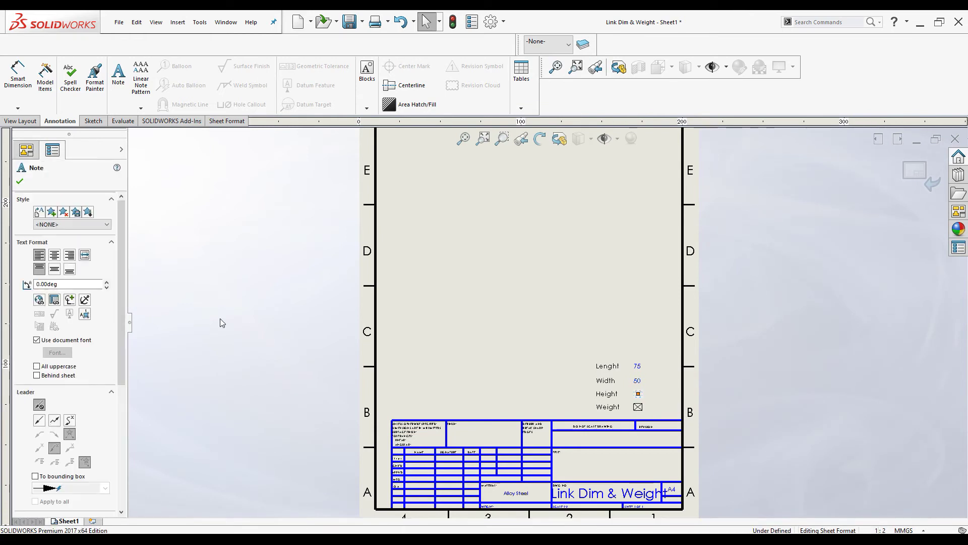
pyautogui.click(55, 300)
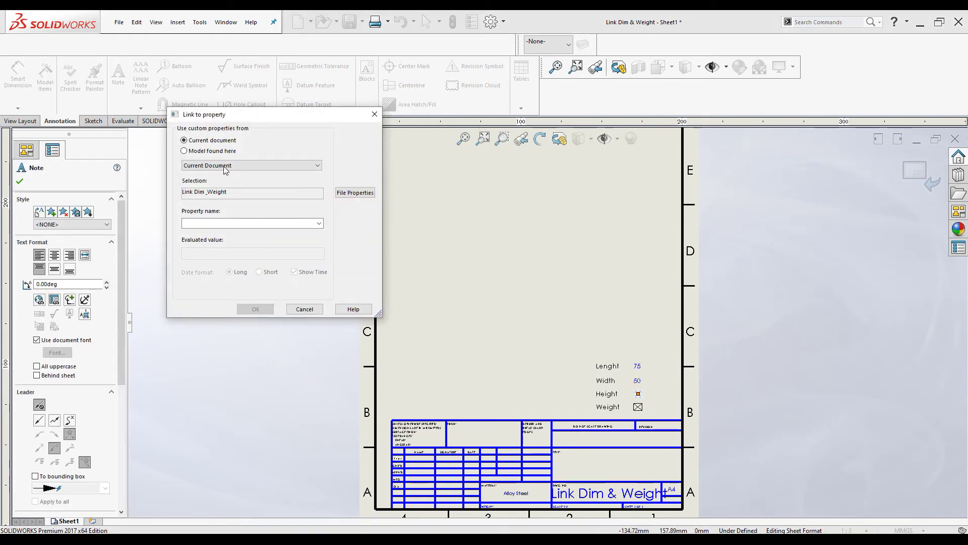
pyautogui.click(207, 151)
pyautogui.click(319, 223)
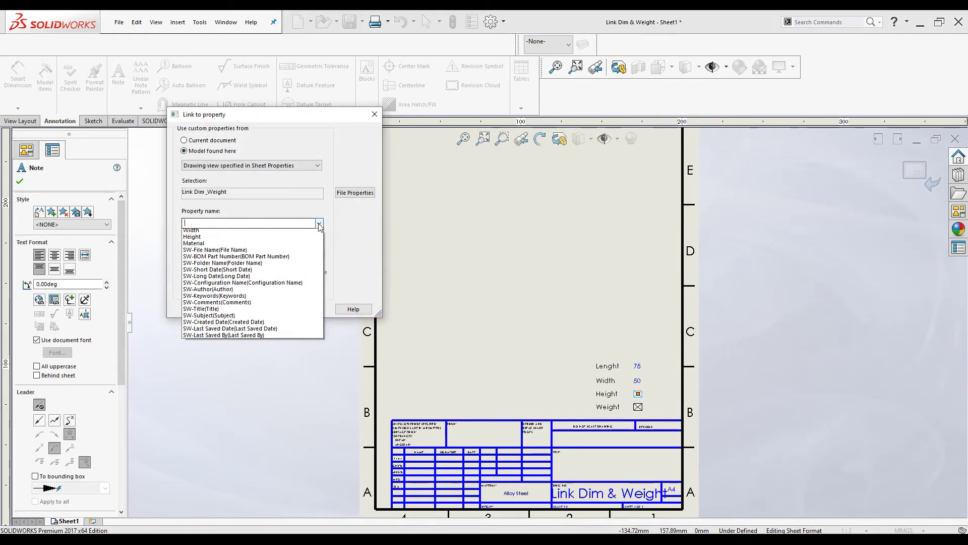
pyautogui.click(207, 276)
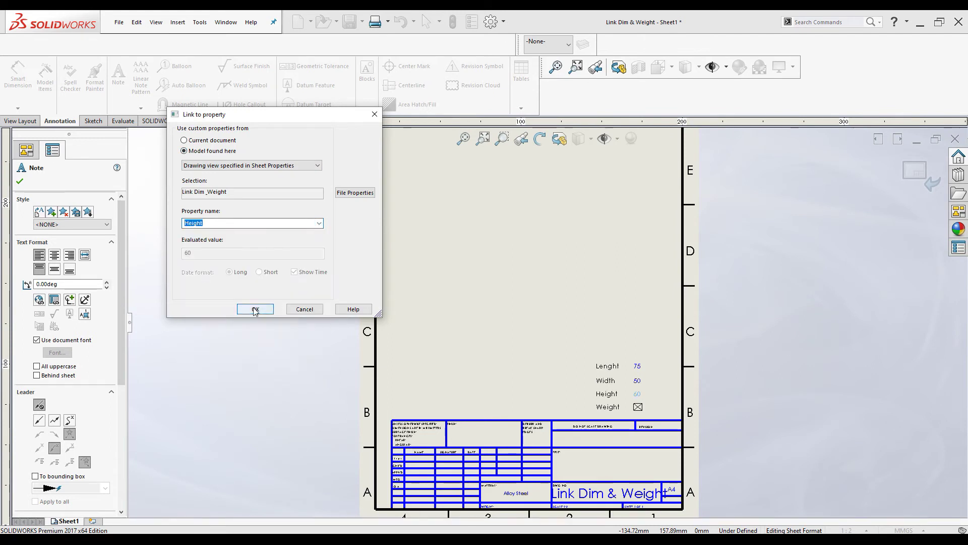
pyautogui.click(255, 309)
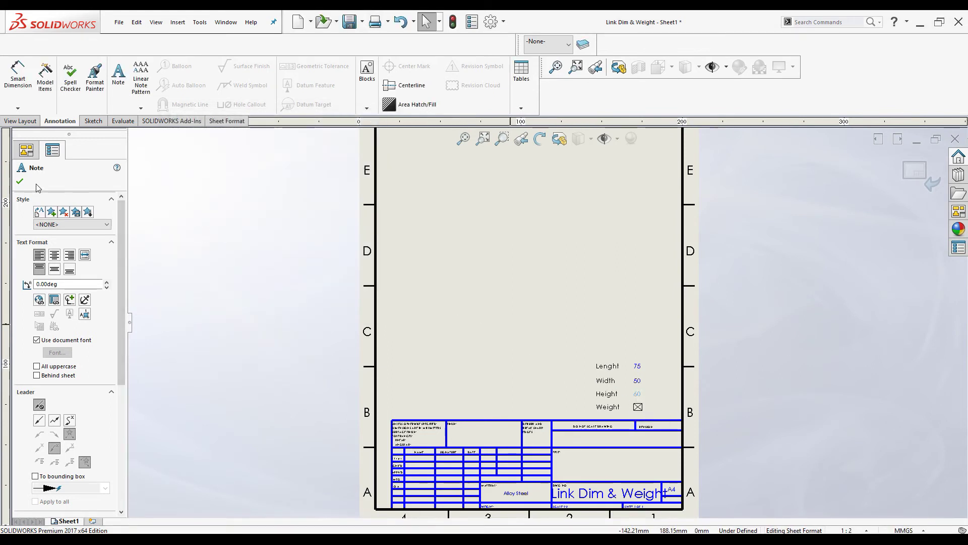
# Finish the Height note and change the Weight label text to 'Material'
pyautogui.click(20, 181)
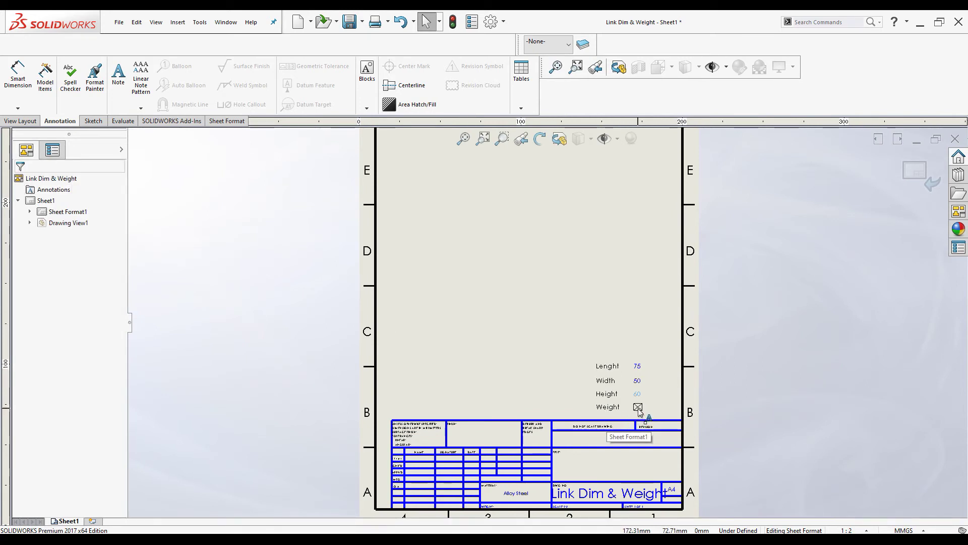
pyautogui.click(607, 407)
pyautogui.doubleClick(606, 407)
pyautogui.write('Material')
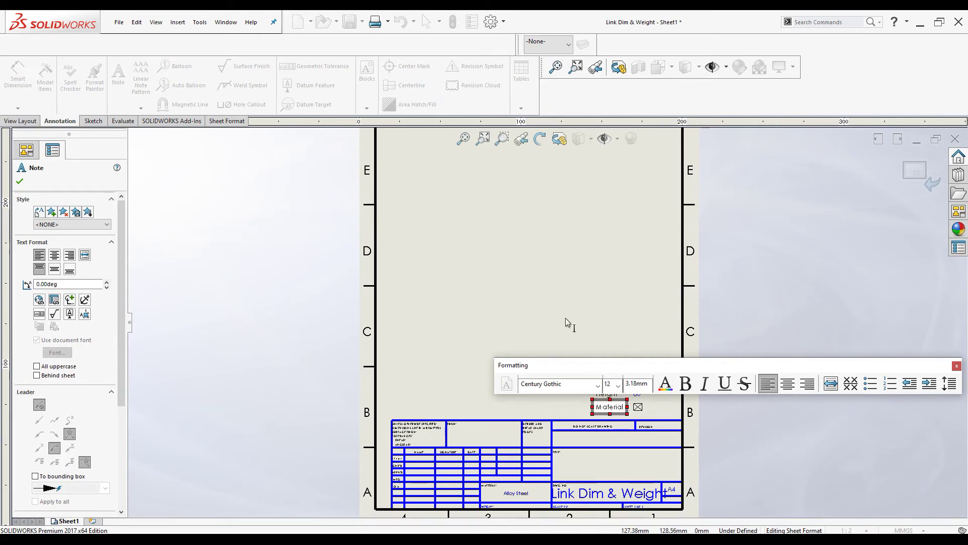
pyautogui.click(626, 416)
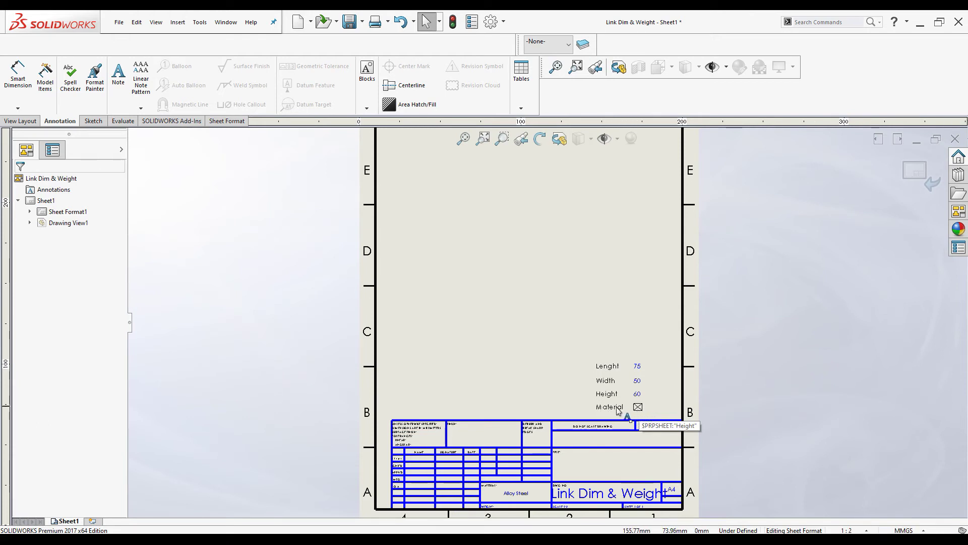
# Add a note beside Material linked to the model's Material property, showing Alloy Steel
pyautogui.click(638, 408)
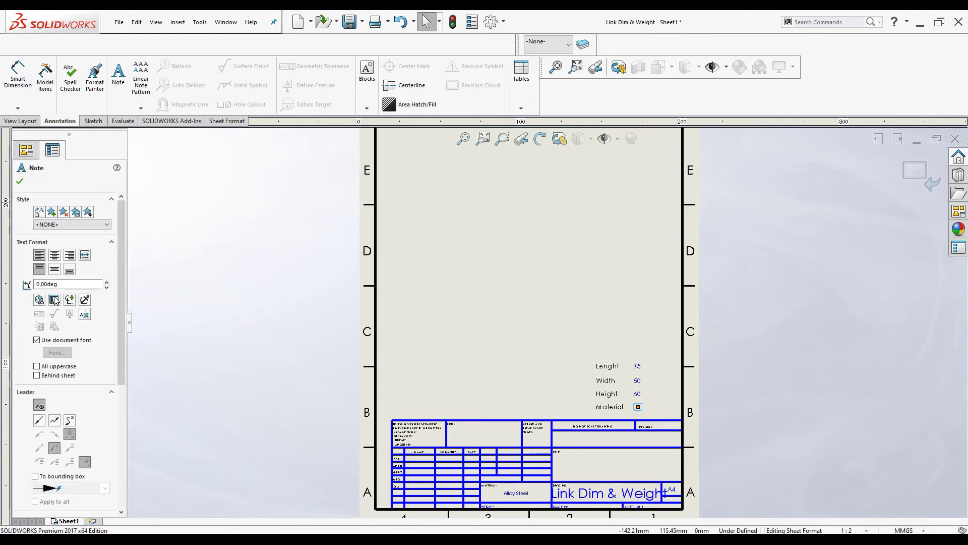
pyautogui.click(55, 300)
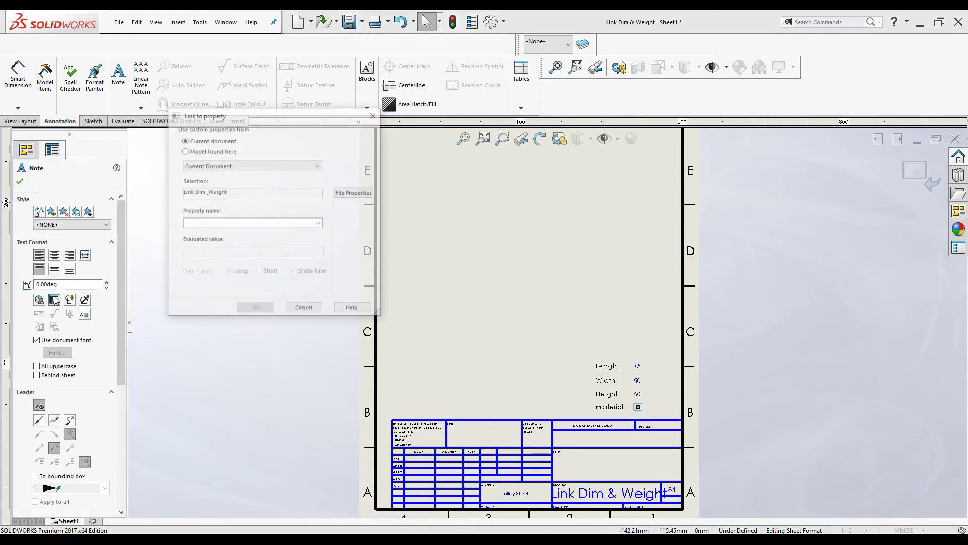
pyautogui.click(200, 152)
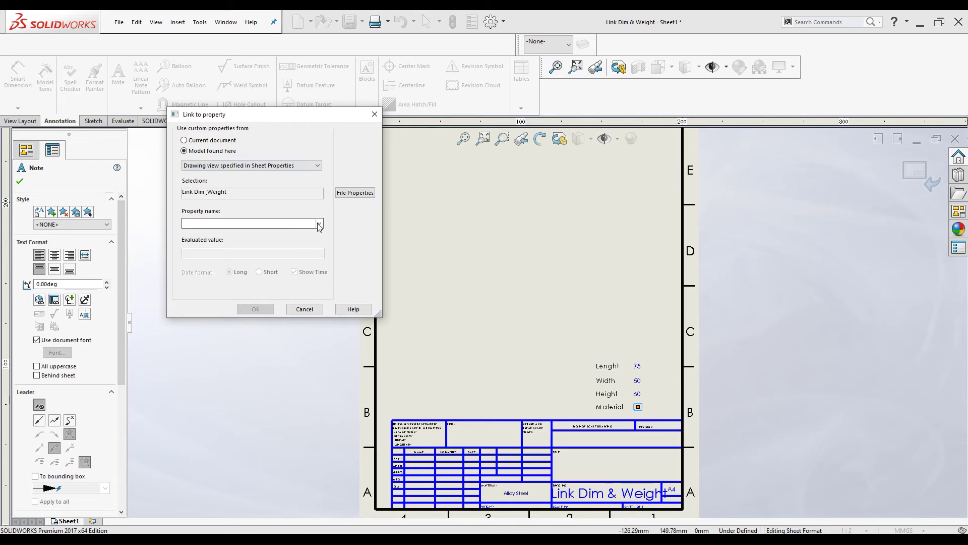
pyautogui.click(320, 224)
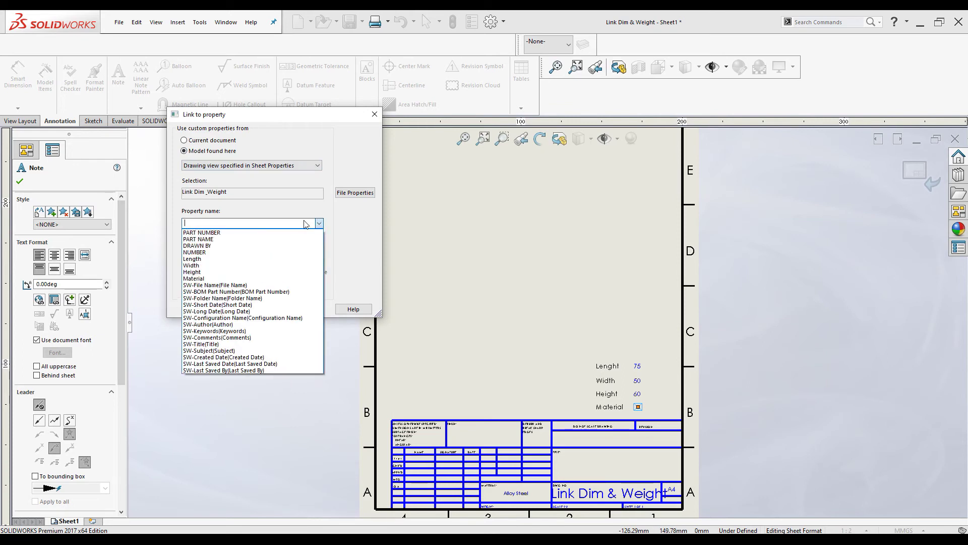
pyautogui.click(197, 279)
pyautogui.click(255, 310)
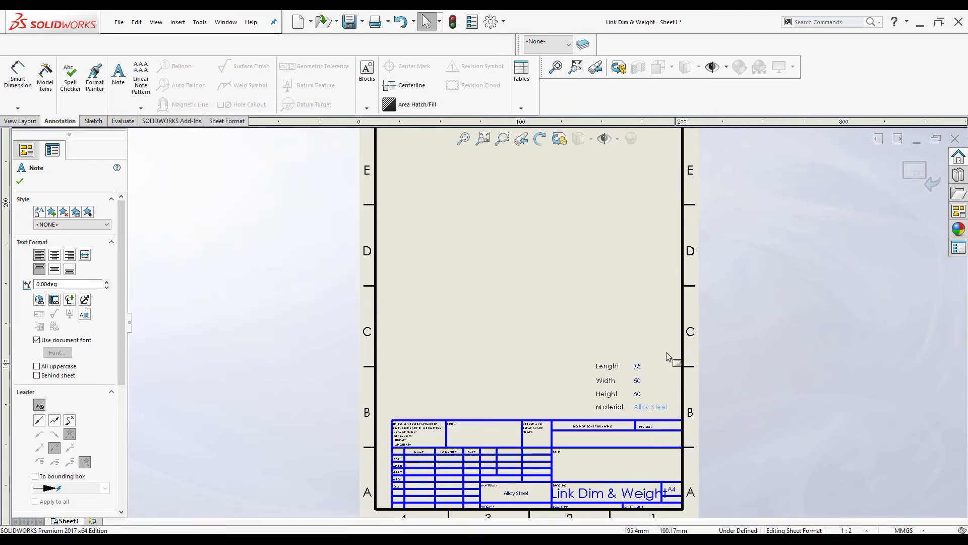
pyautogui.press('Escape')
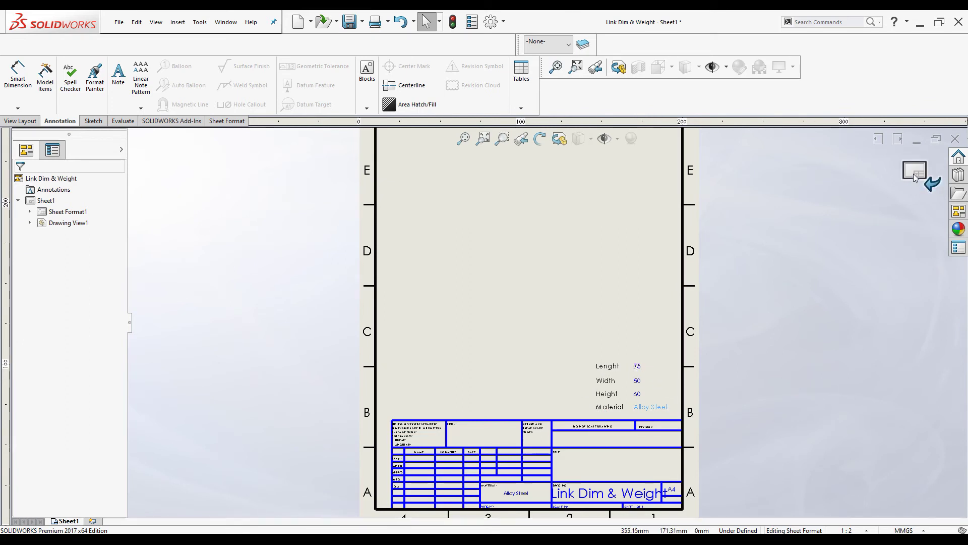
# Exit sheet-format editing so the drawing shows the part with 75, 50, 60 and Alloy Steel
pyautogui.click(915, 175)
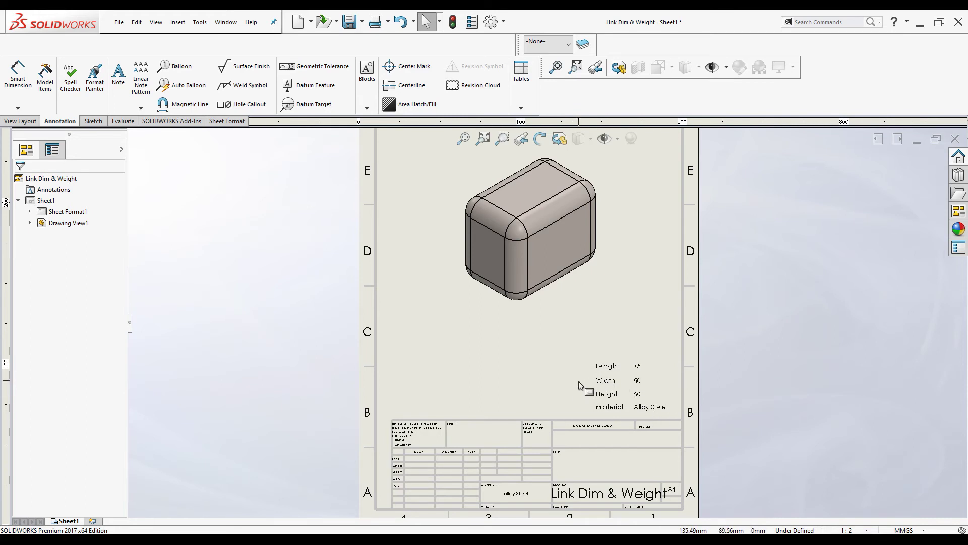
pyautogui.scroll(1, 547, 348)
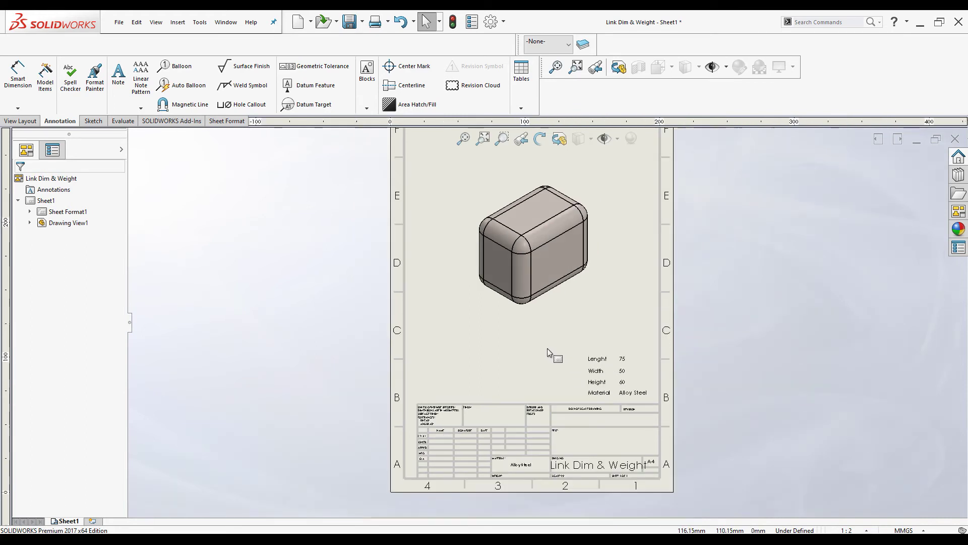
pyautogui.scroll(-1, 565, 195)
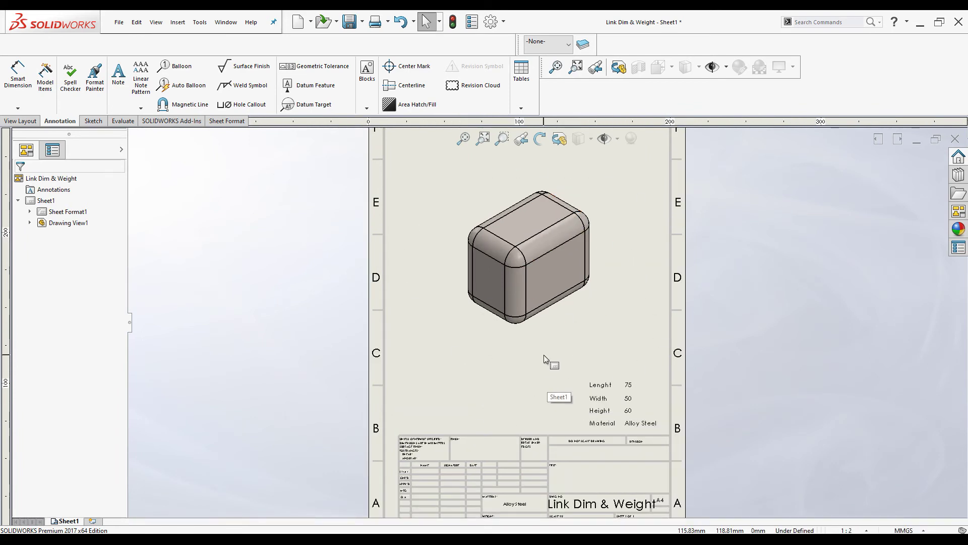
# Delete the part's drawing view from the sheet and rebuild the drawing
pyautogui.click(566, 316)
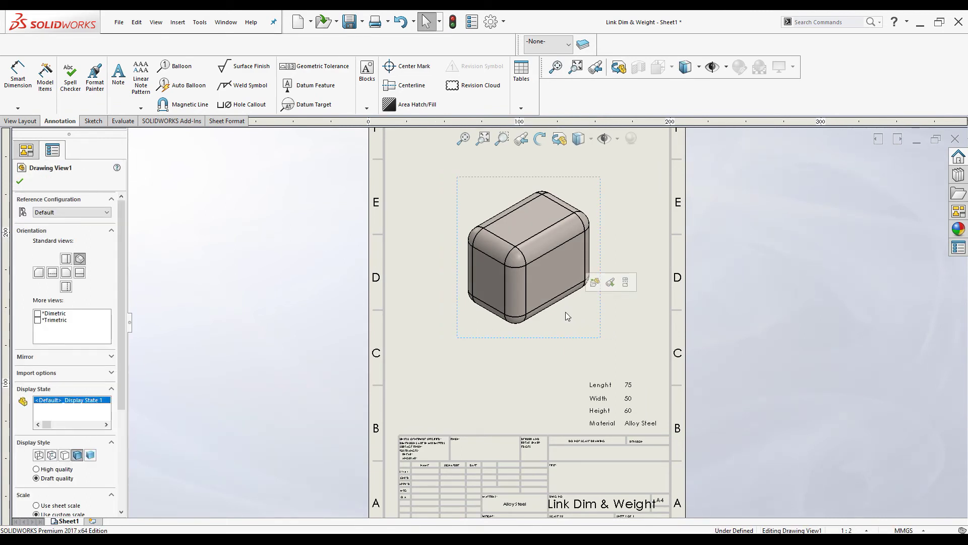
pyautogui.press('Delete')
pyautogui.click(543, 242)
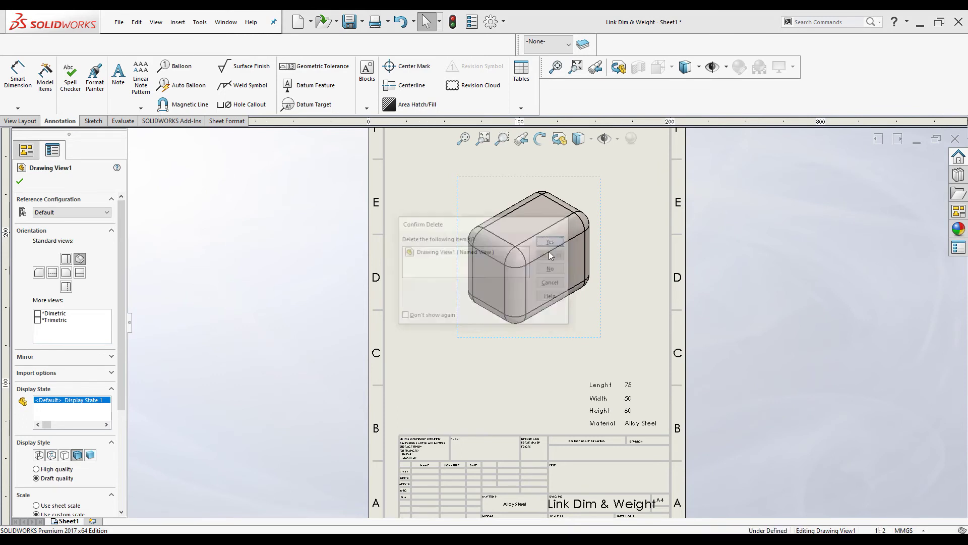
pyautogui.click(453, 22)
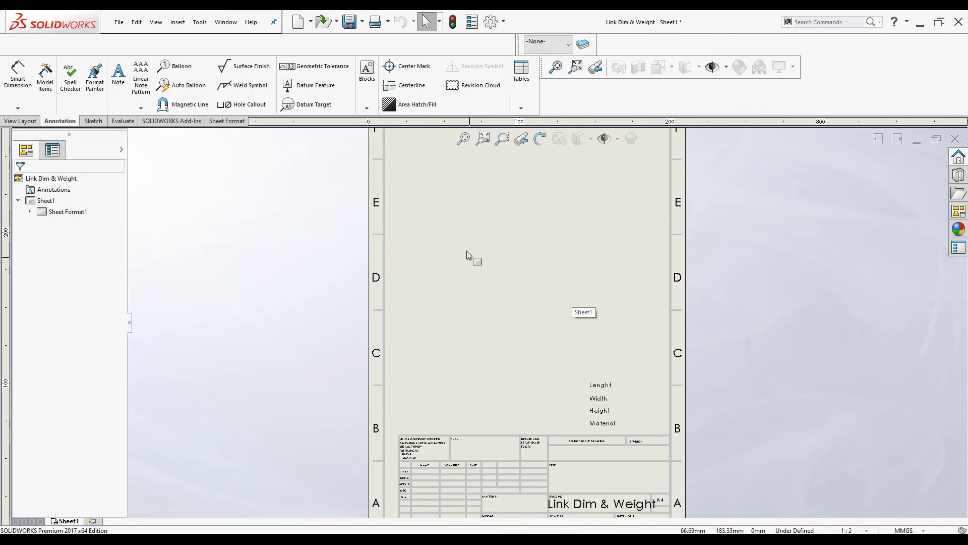
# Save the sheet as drawing template (*.drwdot) 'A4 Dim&Material Metric'
pyautogui.click(362, 21)
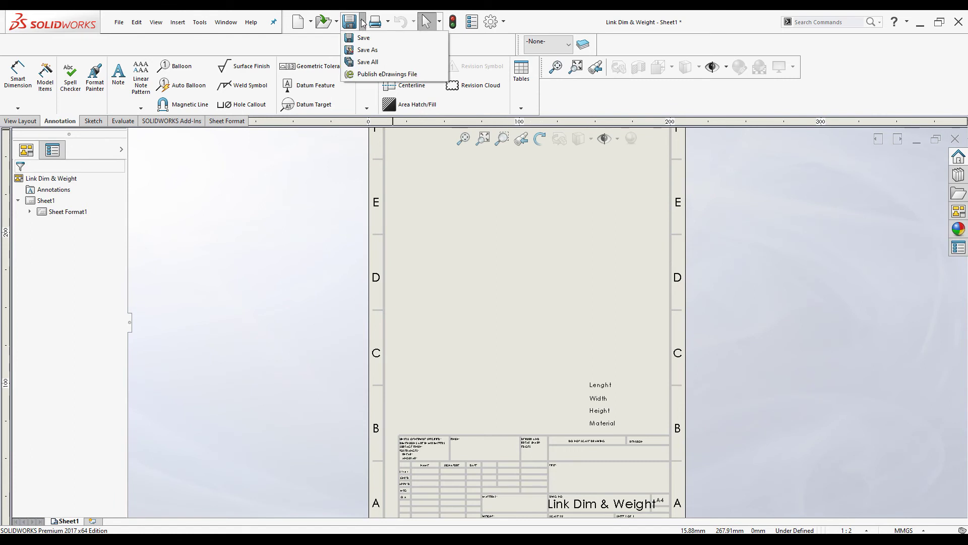
pyautogui.click(367, 49)
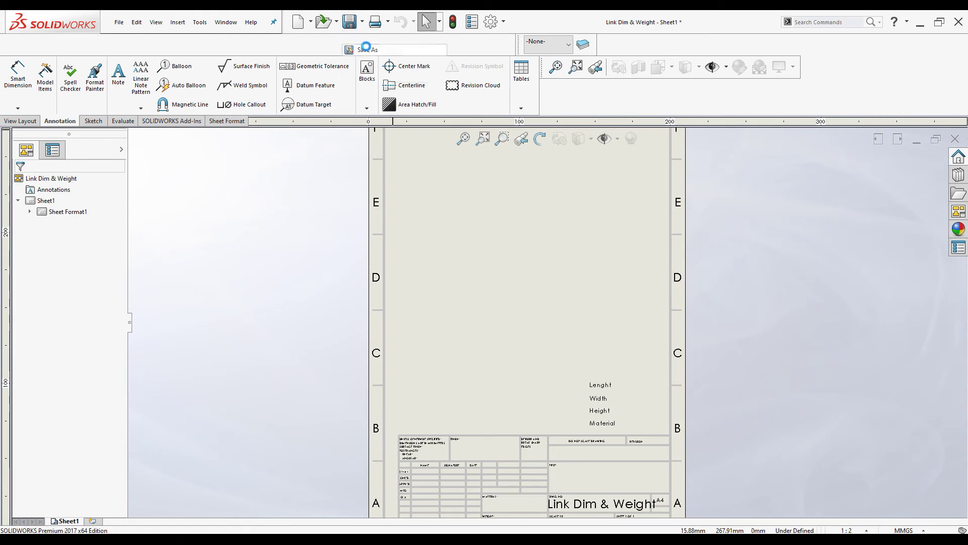
pyautogui.click(445, 333)
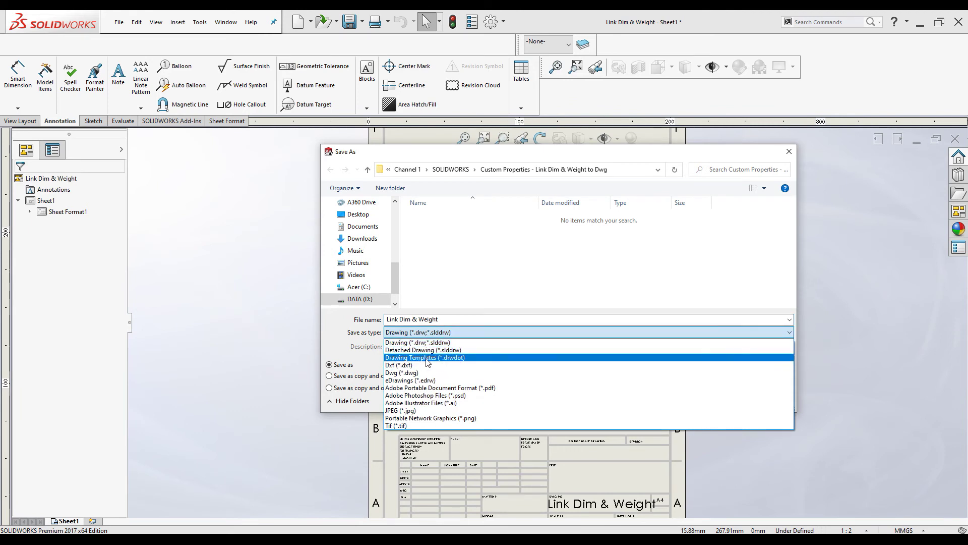
pyautogui.click(426, 358)
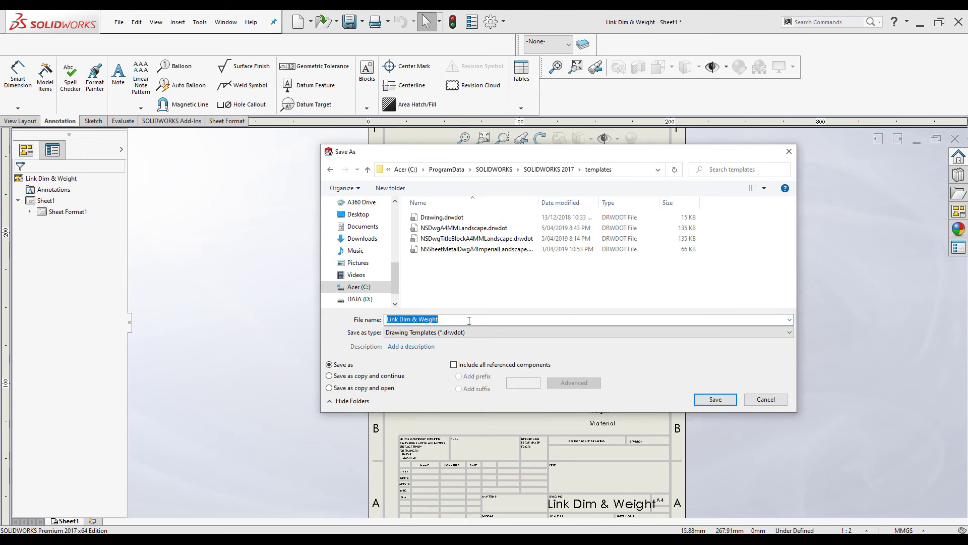
pyautogui.write('A4 Dim')
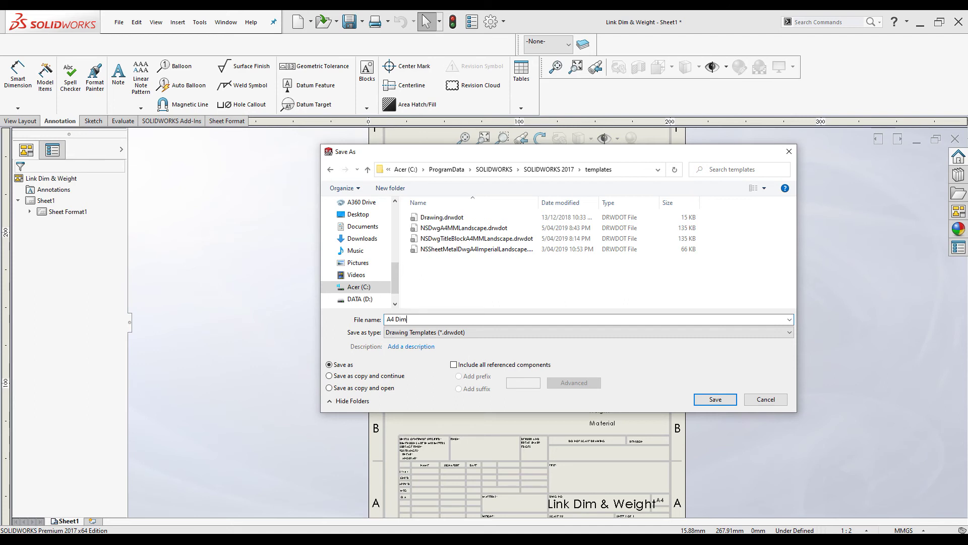
pyautogui.write('aterial Metric')
pyautogui.click(715, 399)
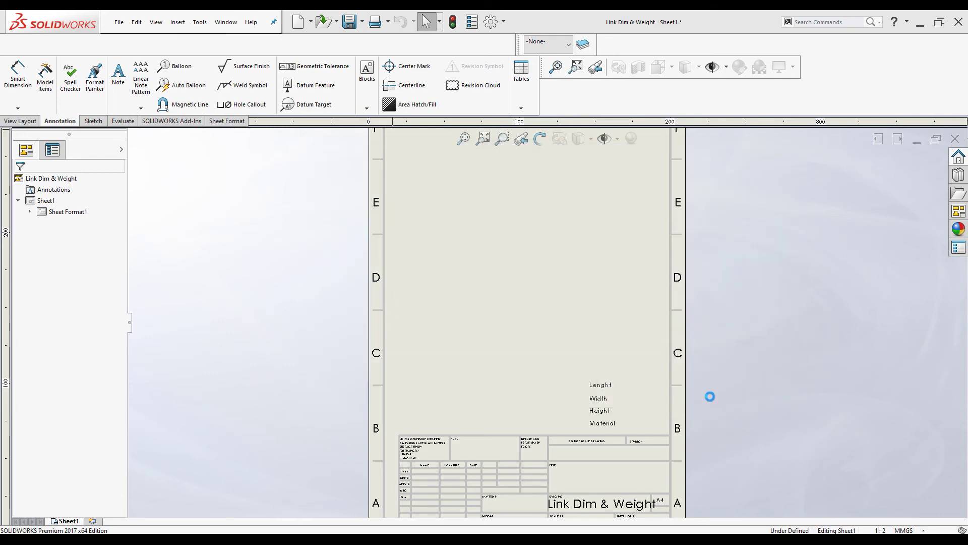
# Close the drawing and change the part's 75 dimension to 50
pyautogui.click(955, 138)
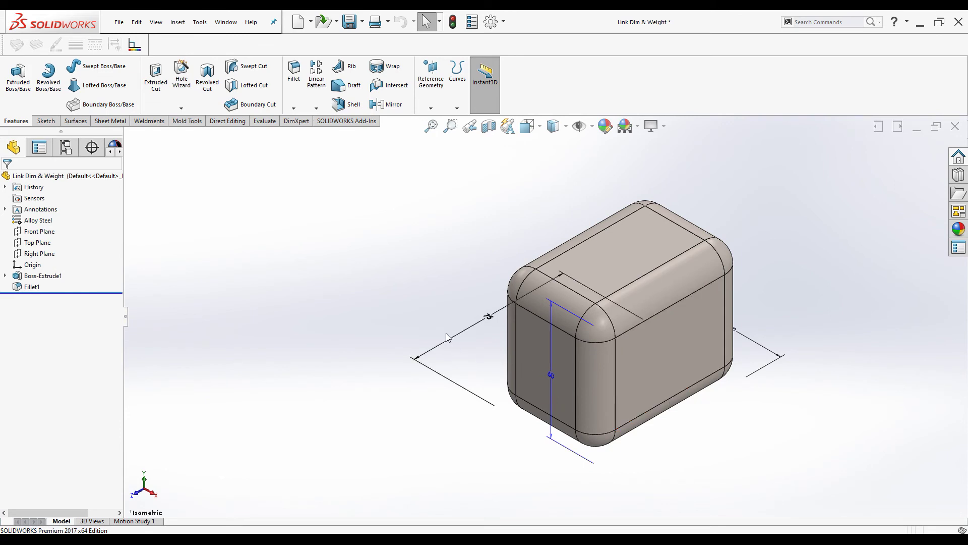
pyautogui.click(483, 320)
pyautogui.click(487, 317)
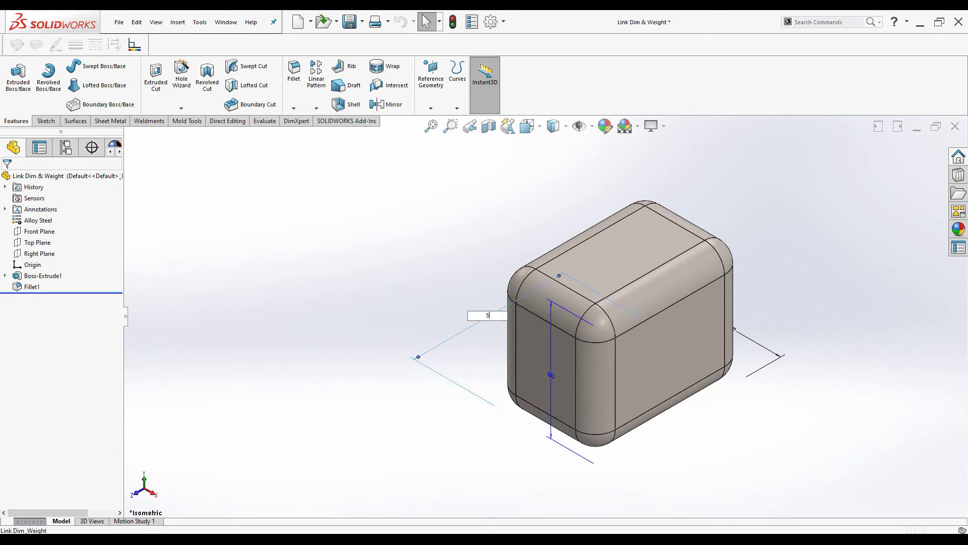
pyautogui.write('50')
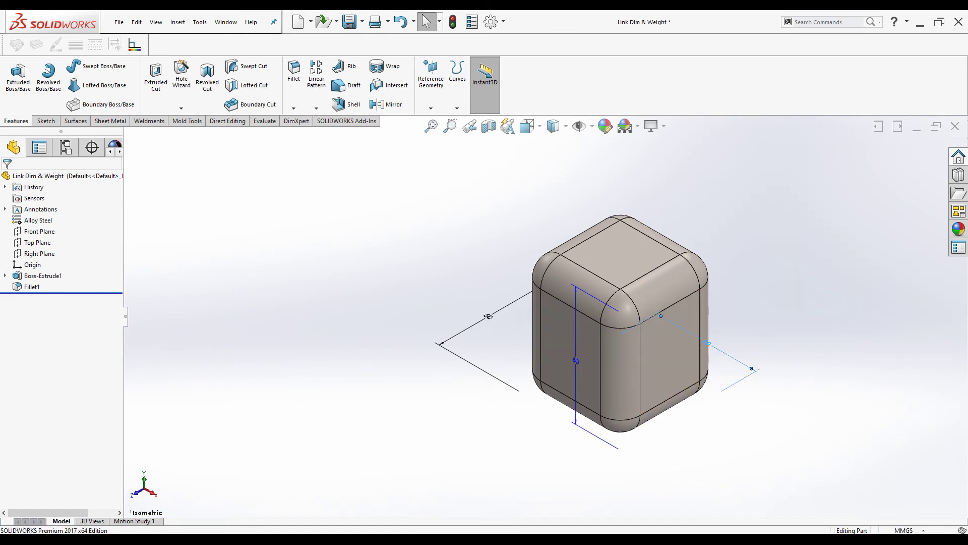
# Set the width dimension to 100 and the height to 25, then rebuild the part
pyautogui.click(712, 347)
pyautogui.doubleClick(709, 343)
pyautogui.write('100')
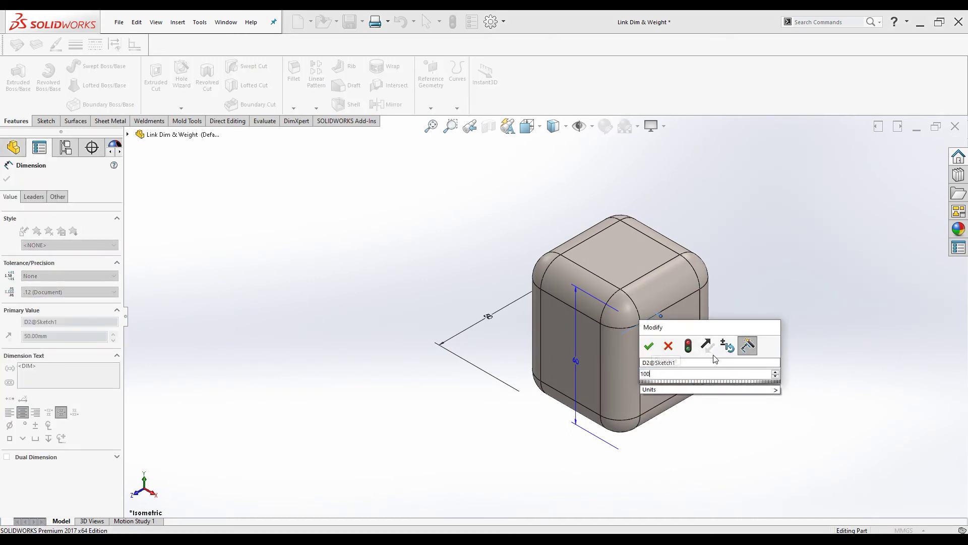
pyautogui.press('Return')
pyautogui.doubleClick(575, 361)
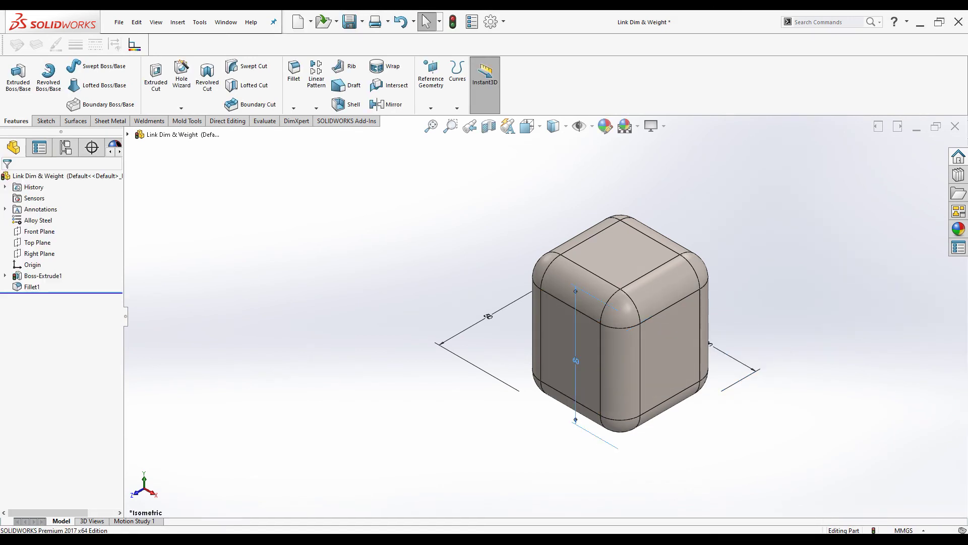
pyautogui.moveTo(575, 362); pyautogui.dragTo(557, 364)
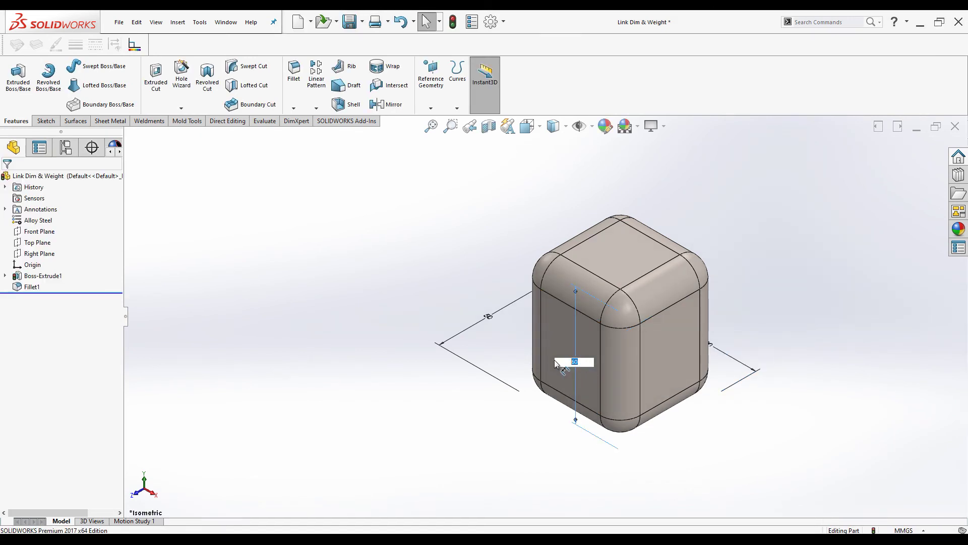
pyautogui.write('25')
pyautogui.press('Return')
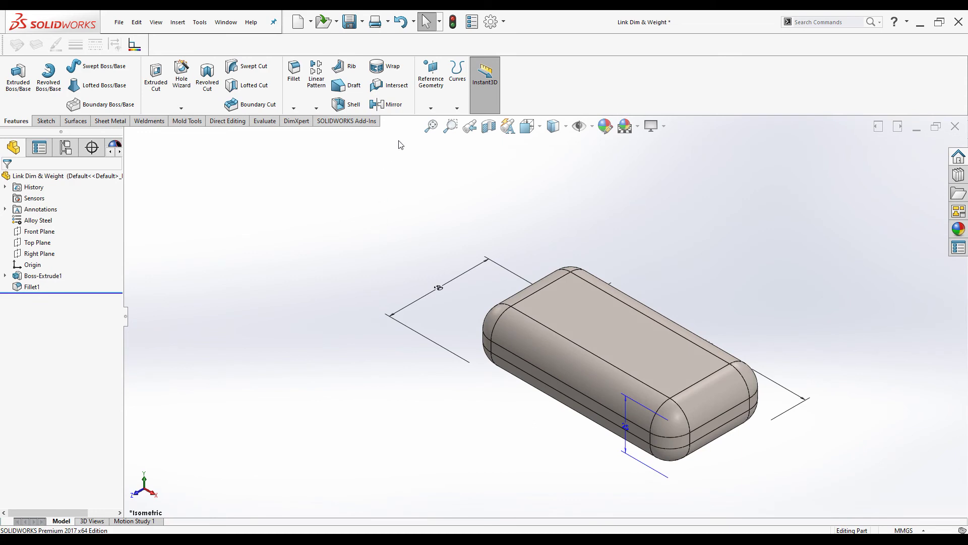
pyautogui.click(453, 22)
# Use Edit Material to apply Galvanized Steel in place of Alloy Steel
pyautogui.rightClick(37, 220)
pyautogui.click(66, 226)
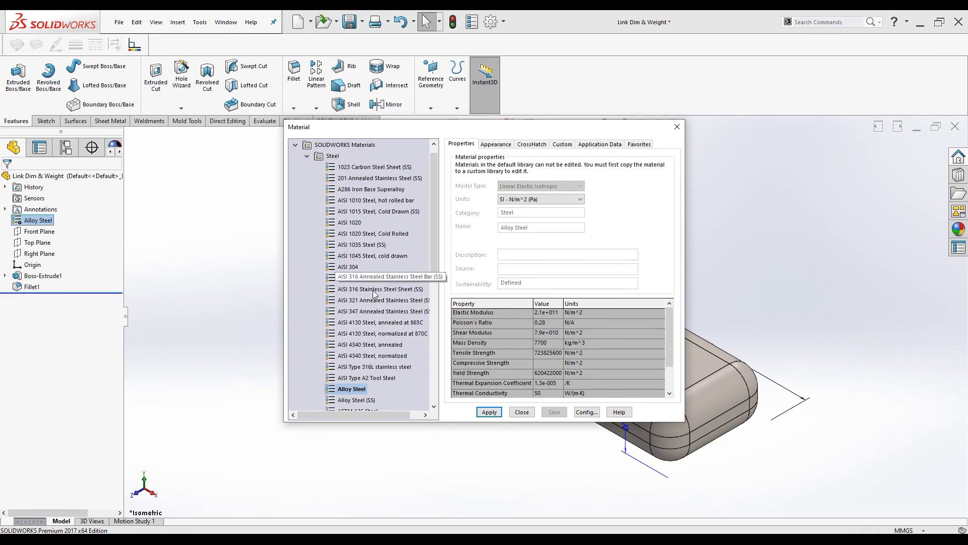
pyautogui.scroll(-3, 399, 367)
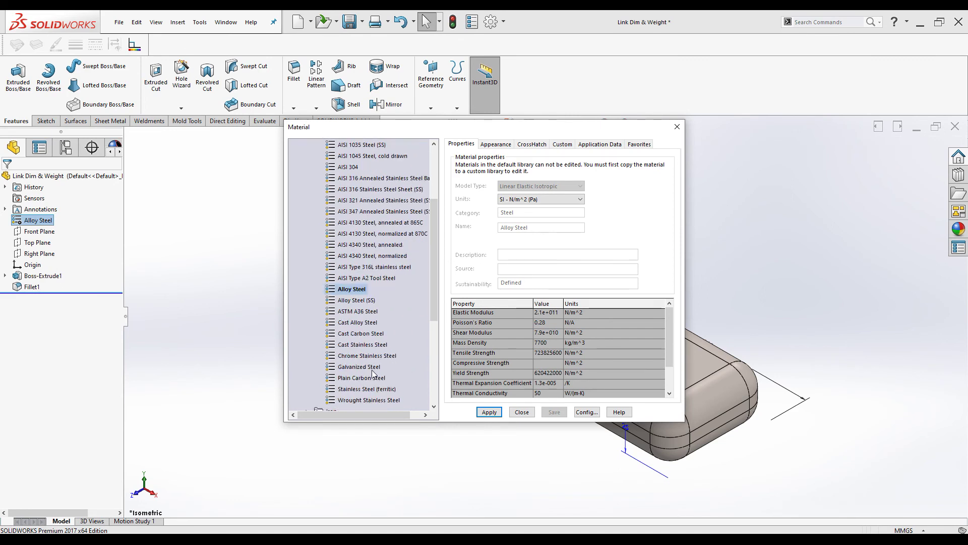
pyautogui.click(354, 367)
pyautogui.click(489, 412)
pyautogui.click(522, 412)
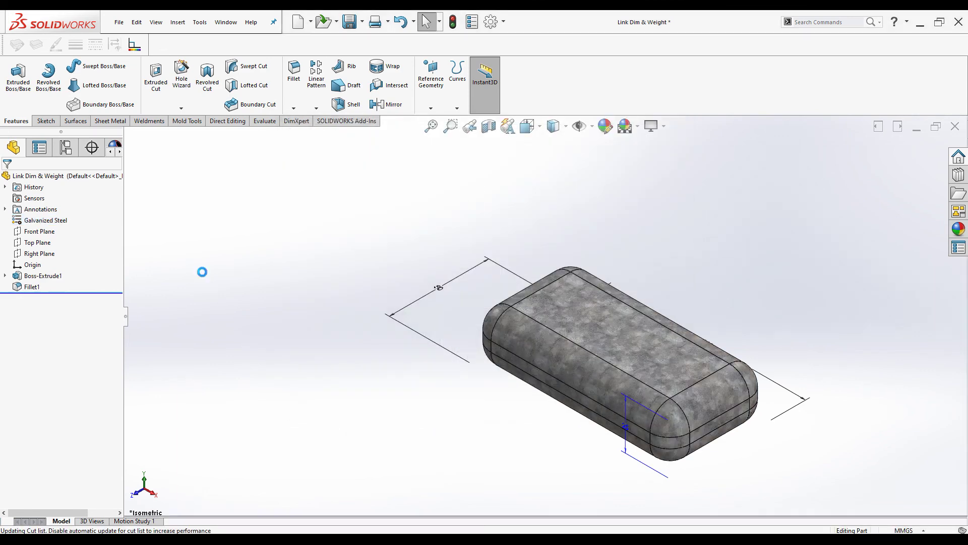
pyautogui.click(298, 23)
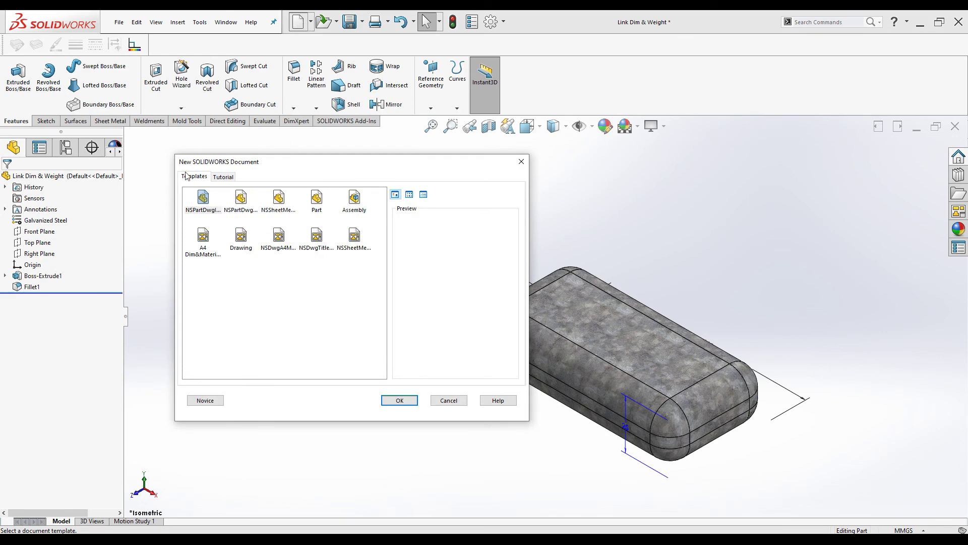
# Create new drawing Draw2 from the A4 Dim&Material Metric template
pyautogui.click(212, 258)
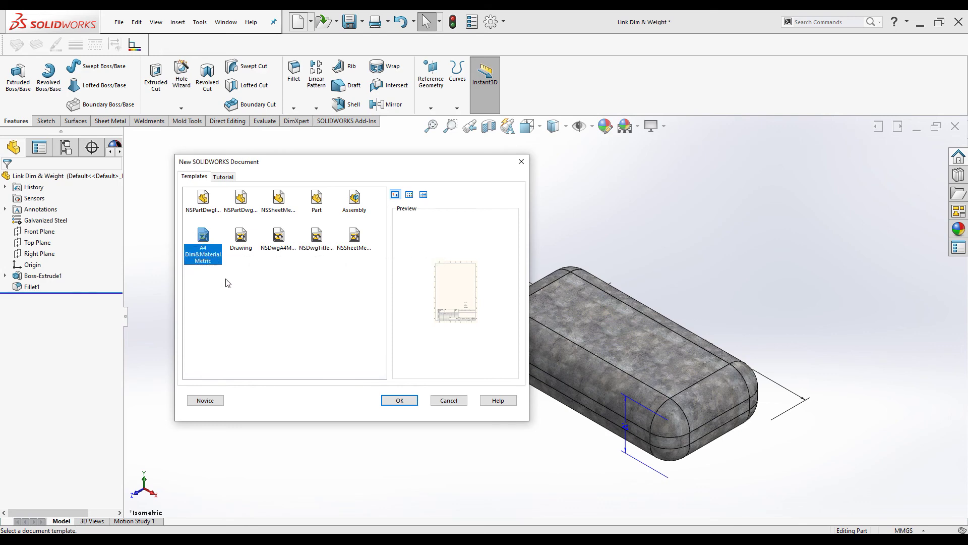
pyautogui.click(397, 402)
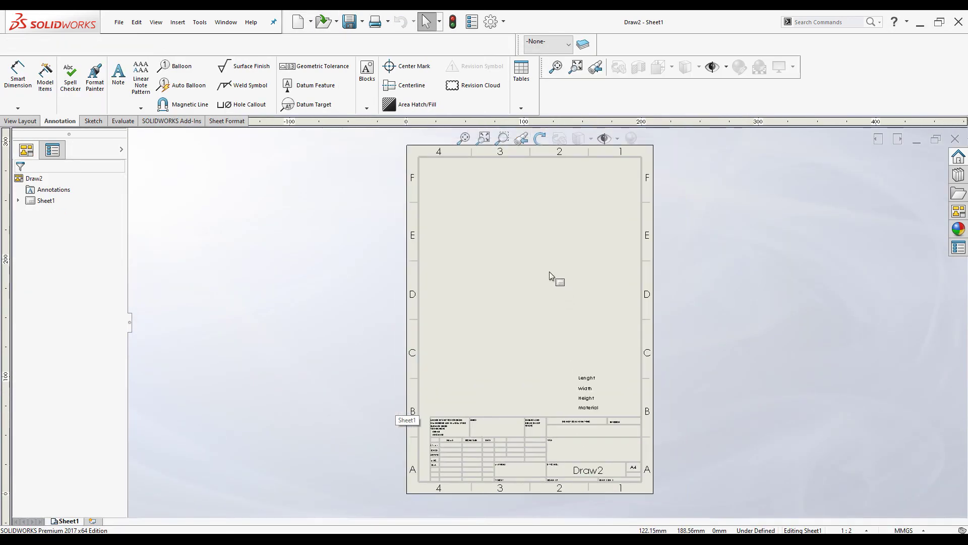
# Set up a model view of Link Dim & Weight, shaded with edges, at custom scale 1:1
pyautogui.click(20, 121)
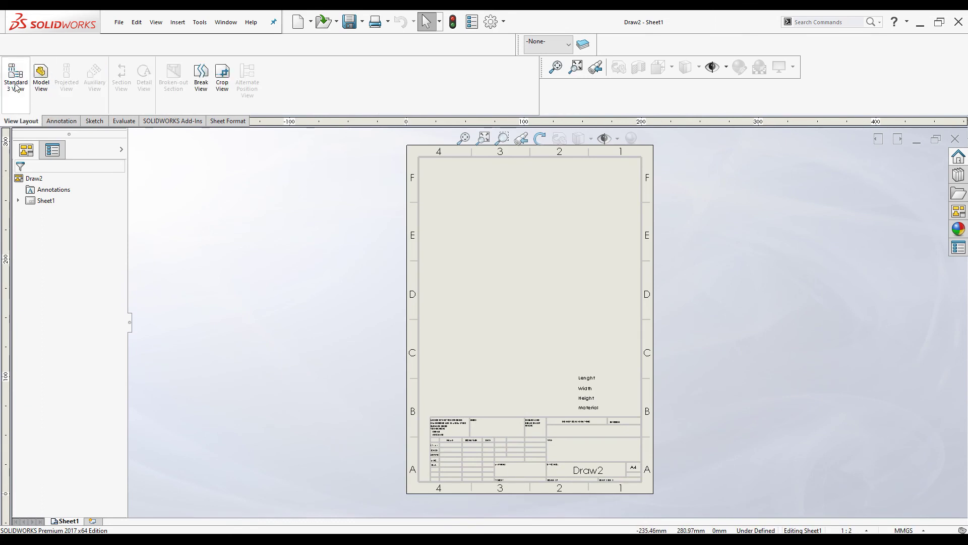
pyautogui.click(41, 77)
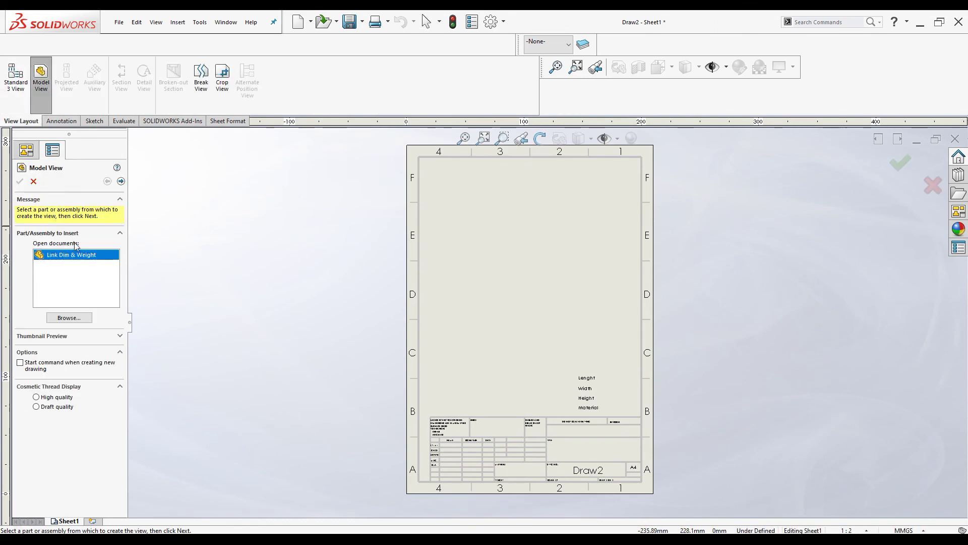
pyautogui.click(120, 181)
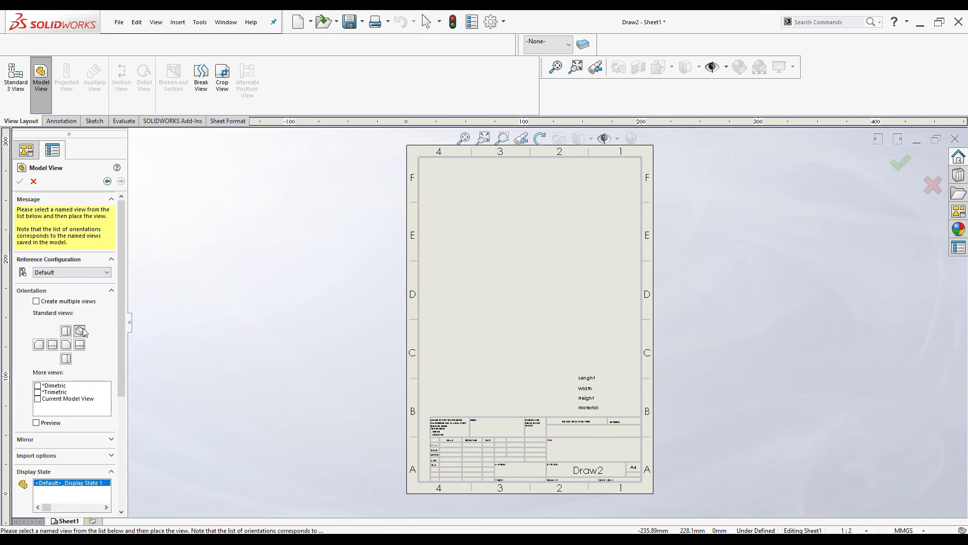
pyautogui.scroll(-5, 121, 344)
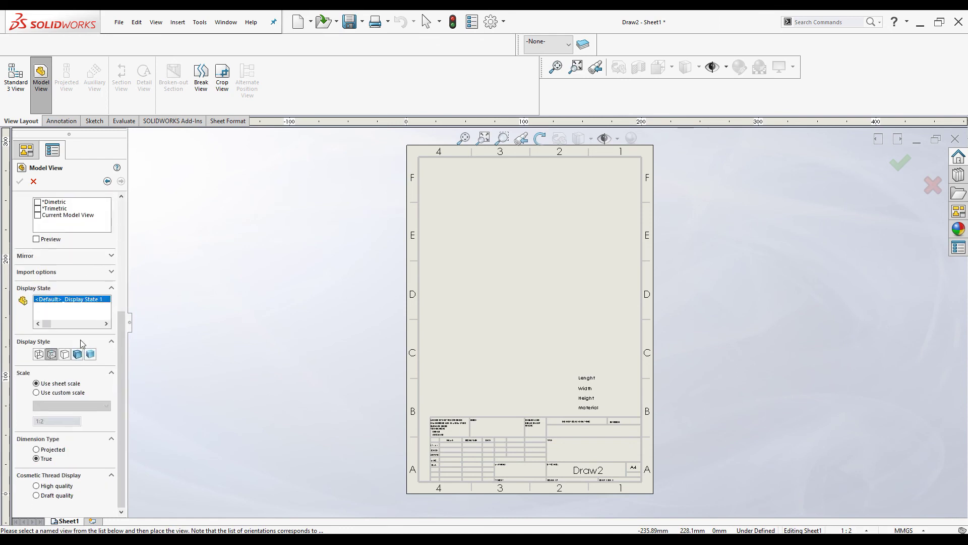
pyautogui.click(79, 355)
pyautogui.click(36, 393)
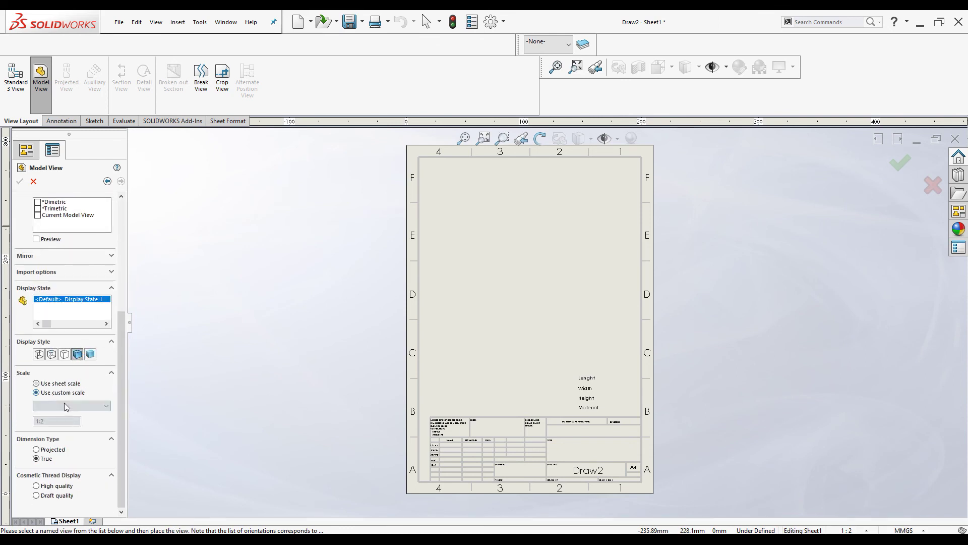
pyautogui.click(71, 406)
pyautogui.click(69, 415)
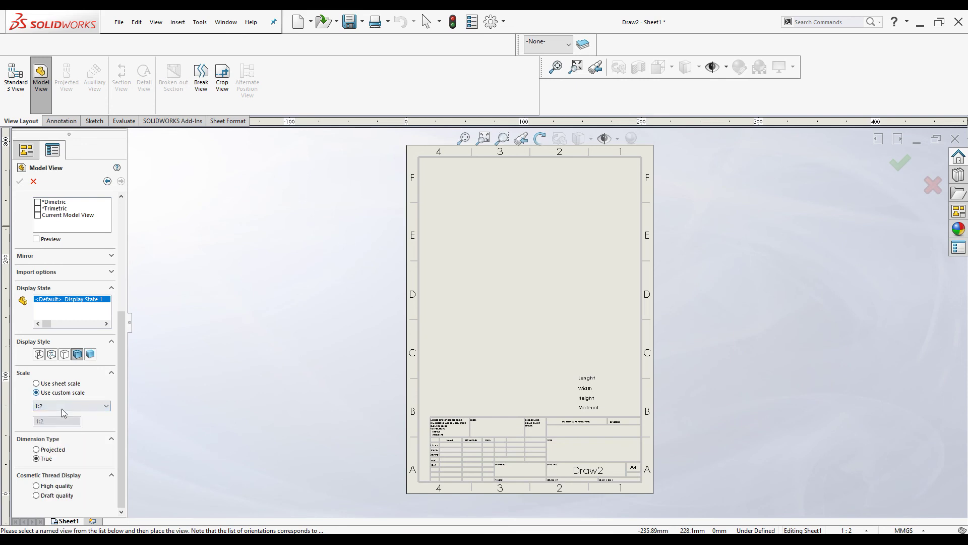
pyautogui.click(64, 408)
pyautogui.click(63, 421)
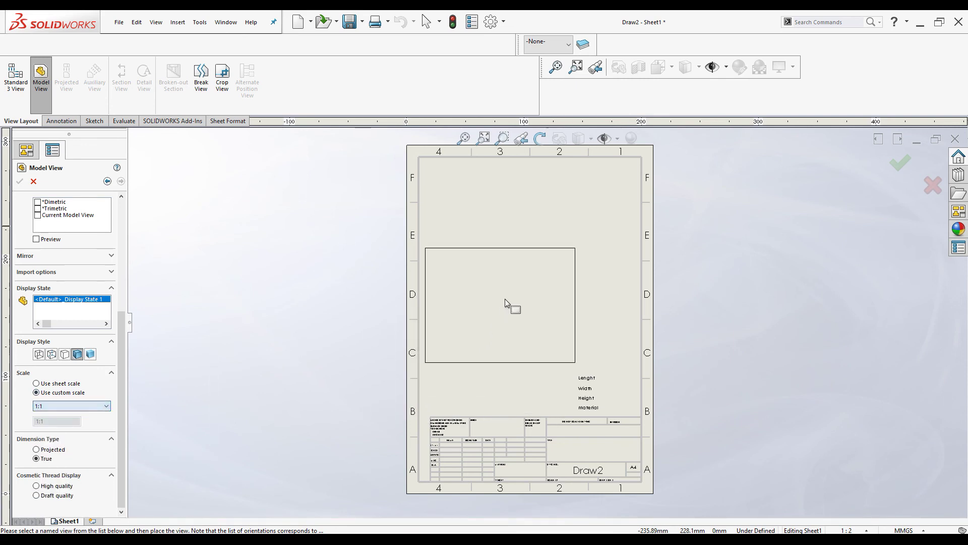
# Place the isometric view on the sheet so the notes read 50, 100, 25, Galvanized Steel
pyautogui.click(528, 278)
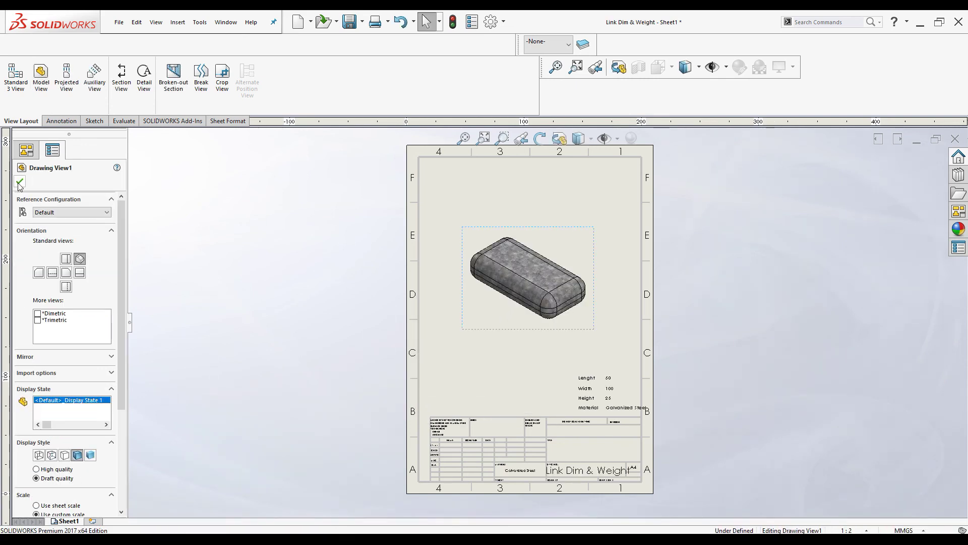
pyautogui.click(20, 183)
pyautogui.scroll(-1, 624, 369)
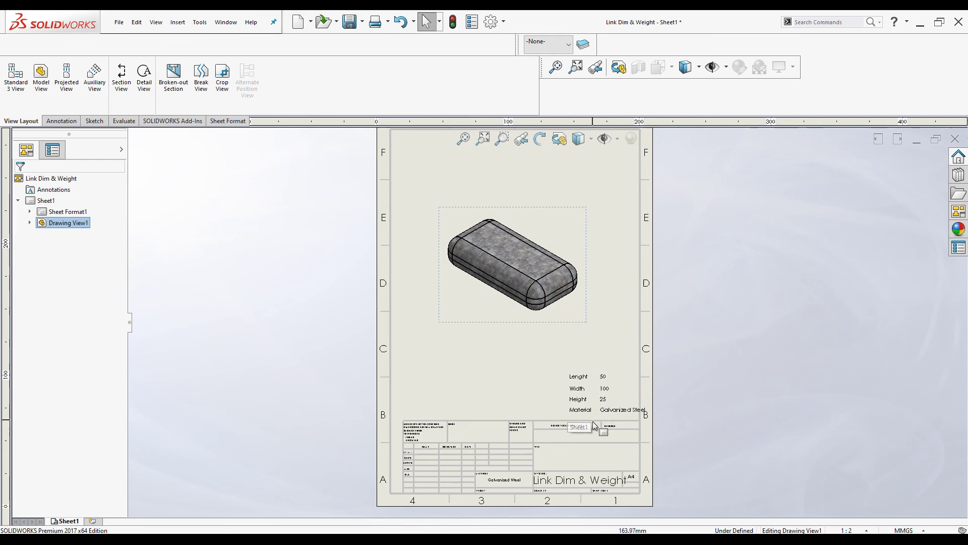
pyautogui.scroll(-2, 590, 378)
pyautogui.press('f')
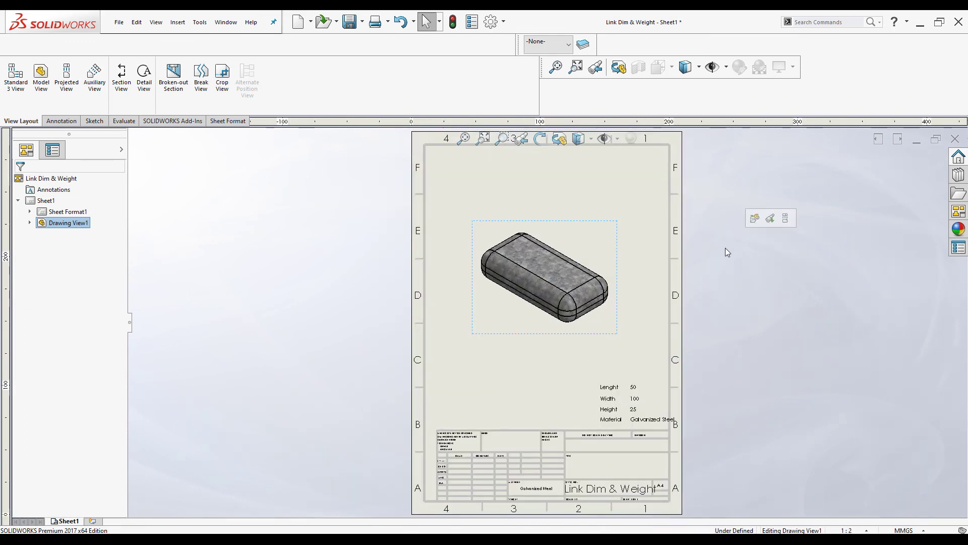